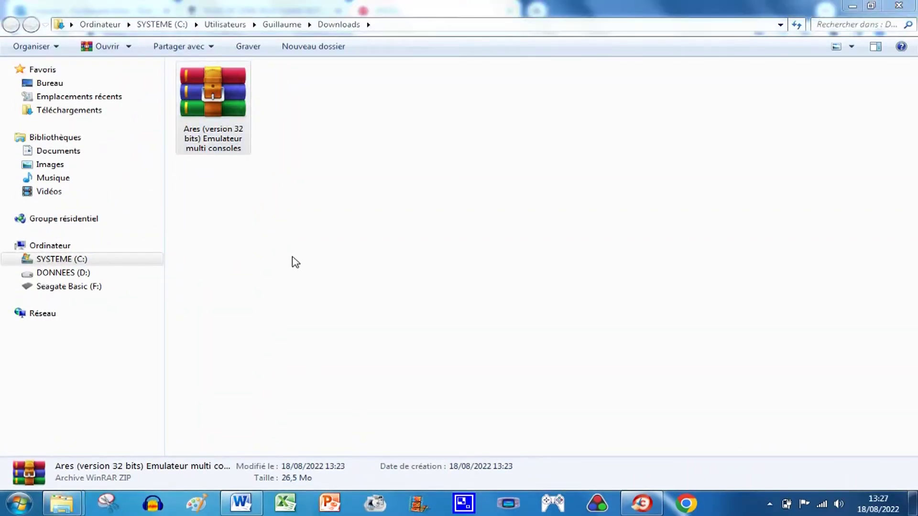
{"action": "left_click", "coordinate": [295, 262]}
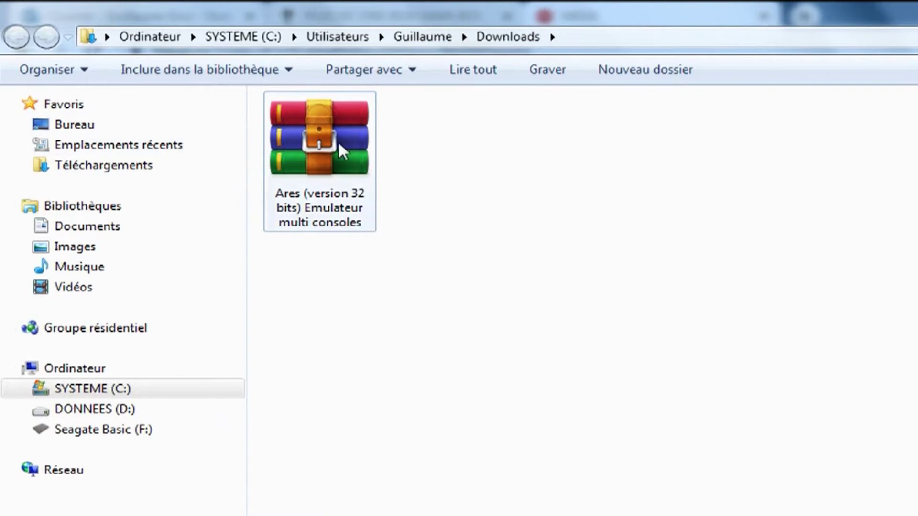
{"action": "right_click", "coordinate": [334, 160]}
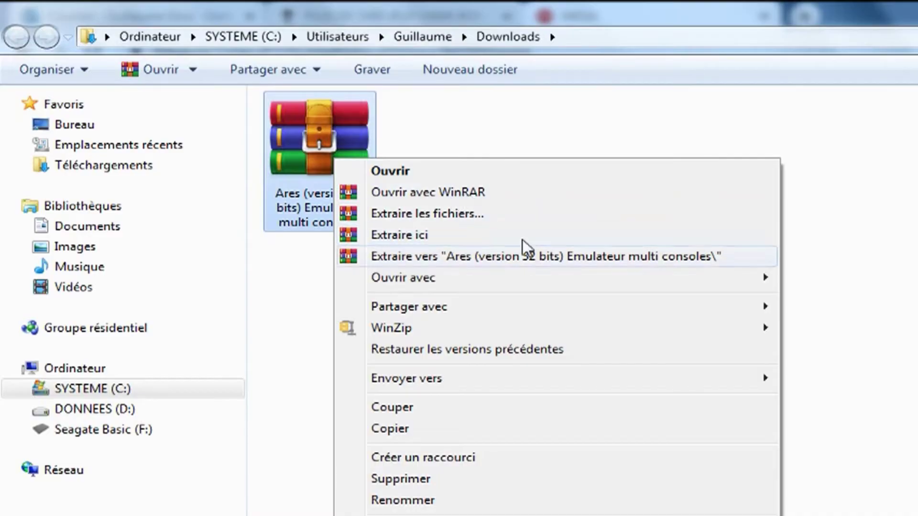
{"action": "left_click", "coordinate": [461, 138]}
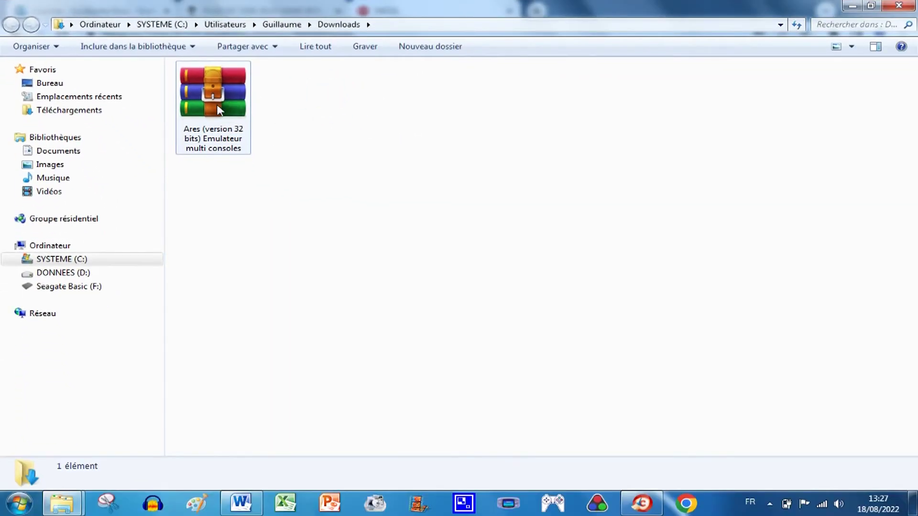
Switch to the browser and open the WinRar download link from the emulator links page in a new tab.
{"action": "left_click", "coordinate": [641, 503]}
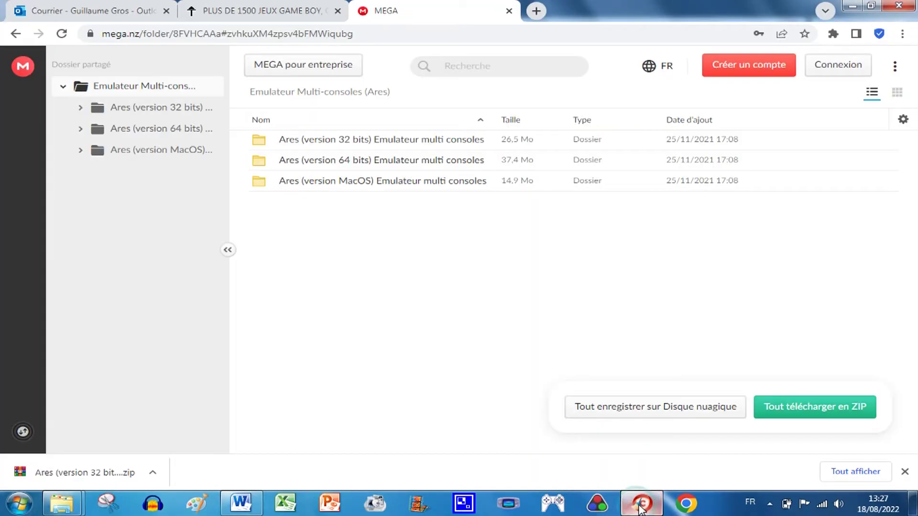
{"action": "left_click", "coordinate": [264, 11]}
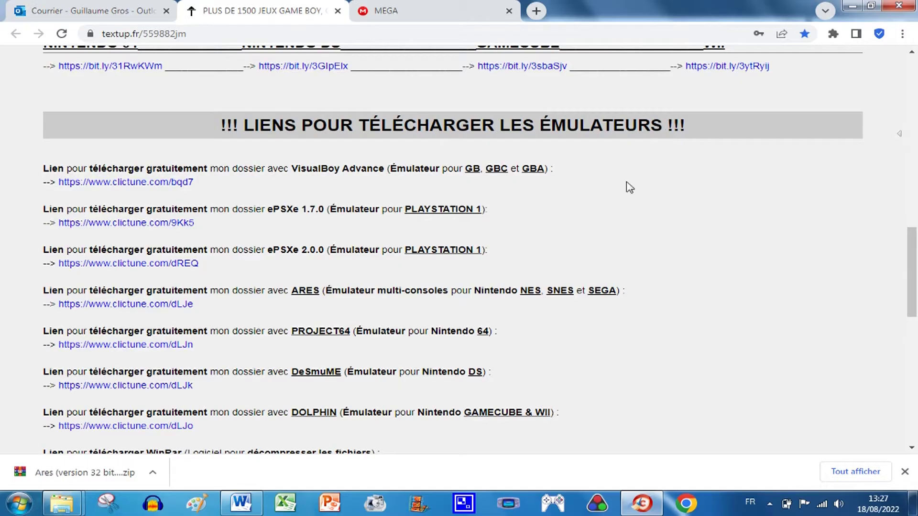
{"action": "scroll", "coordinate": [430, 275], "scroll_direction": "down", "scroll_amount": 2}
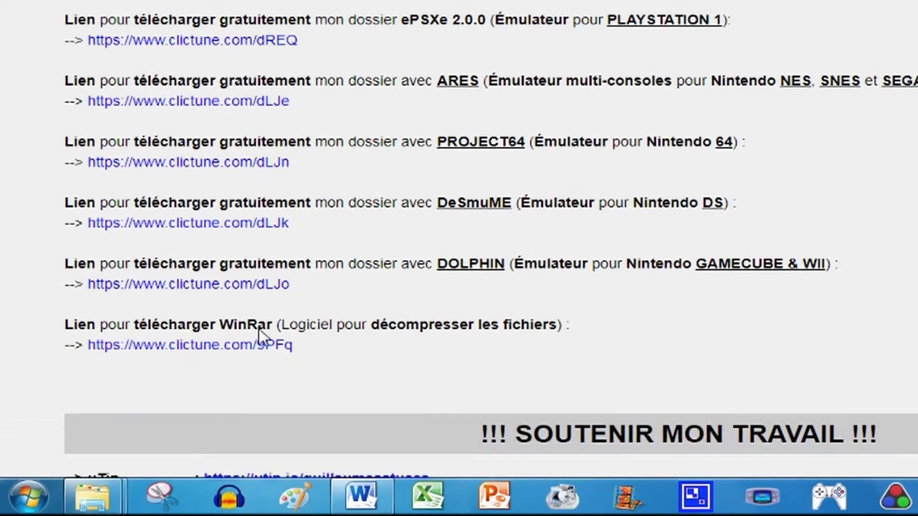
{"action": "left_click_drag", "start_coordinate": [221, 324], "coordinate": [275, 325]}
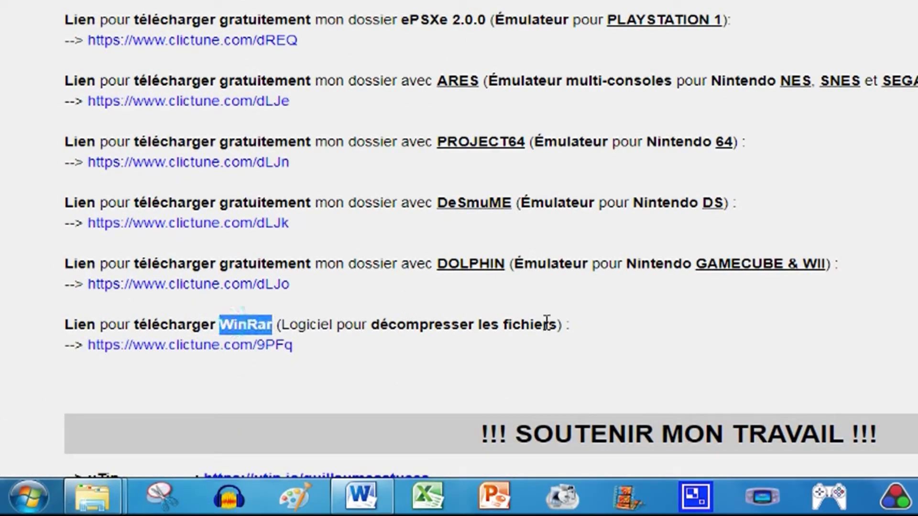
{"action": "right_click", "coordinate": [230, 345]}
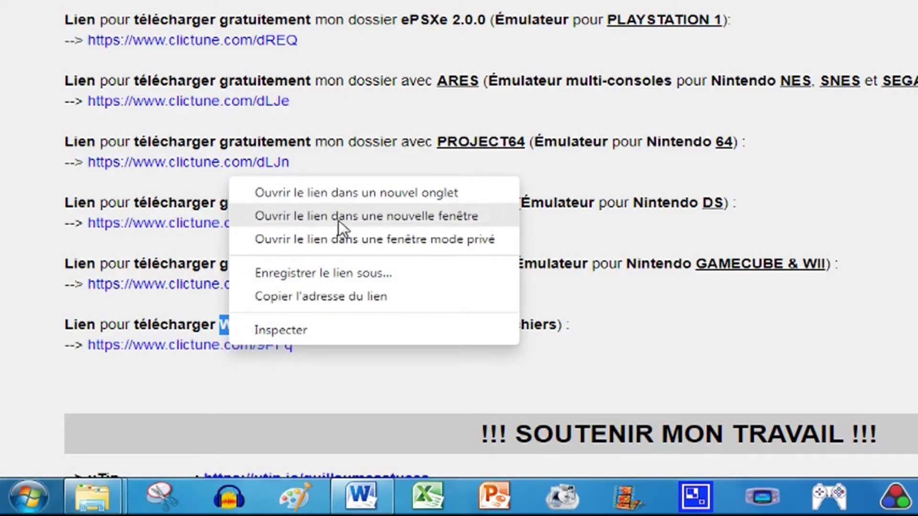
{"action": "left_click", "coordinate": [368, 194]}
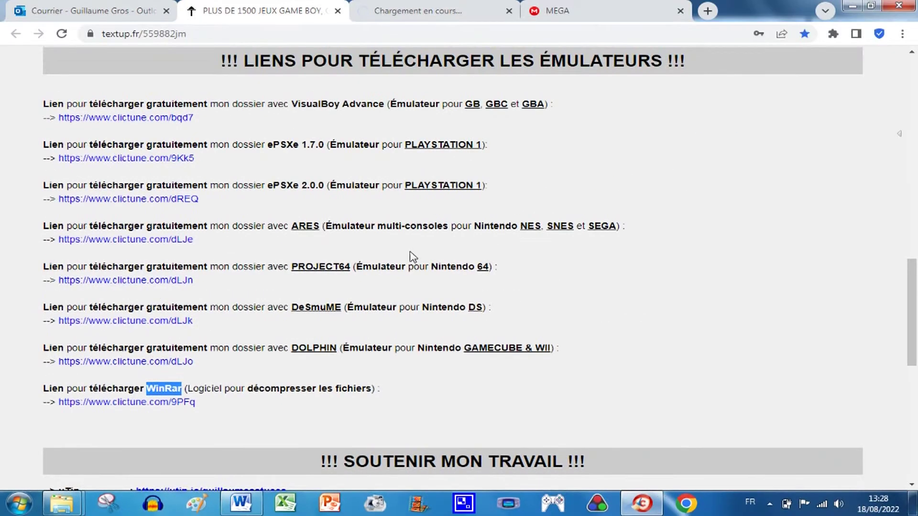
Continue past the link redirect page and download the WinRar installer from MEGA.
{"action": "left_click", "coordinate": [429, 12]}
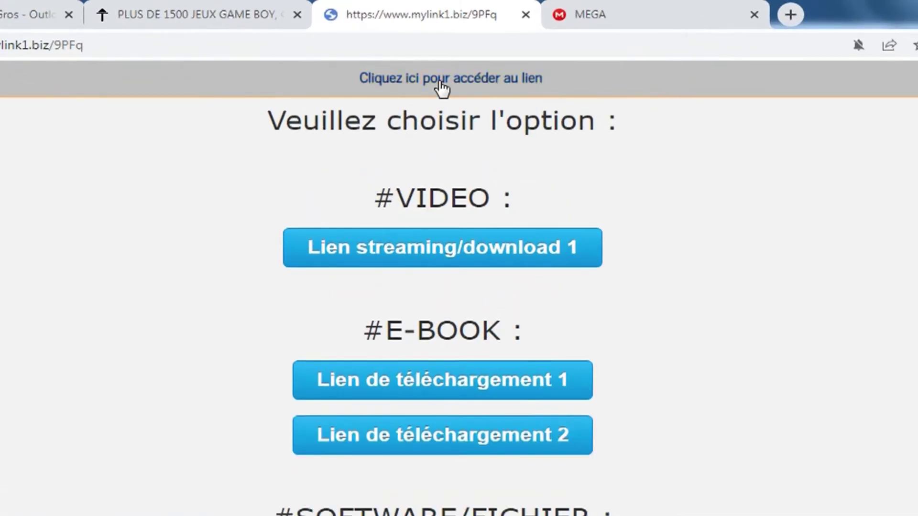
{"action": "left_click", "coordinate": [466, 82]}
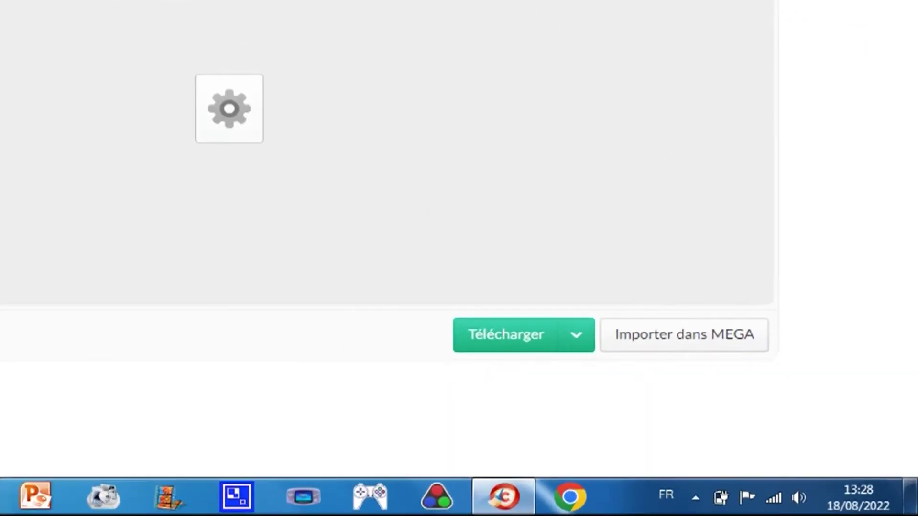
{"action": "left_click", "coordinate": [521, 344]}
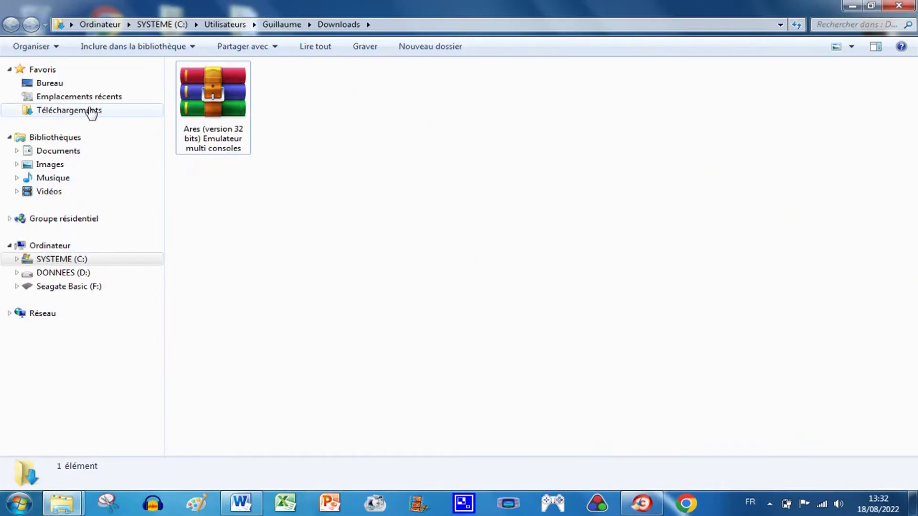
Extract the archive "Ares (version 32 bits) Emulateur multi consoles" directly into the Downloads folder.
{"action": "left_click", "coordinate": [92, 111]}
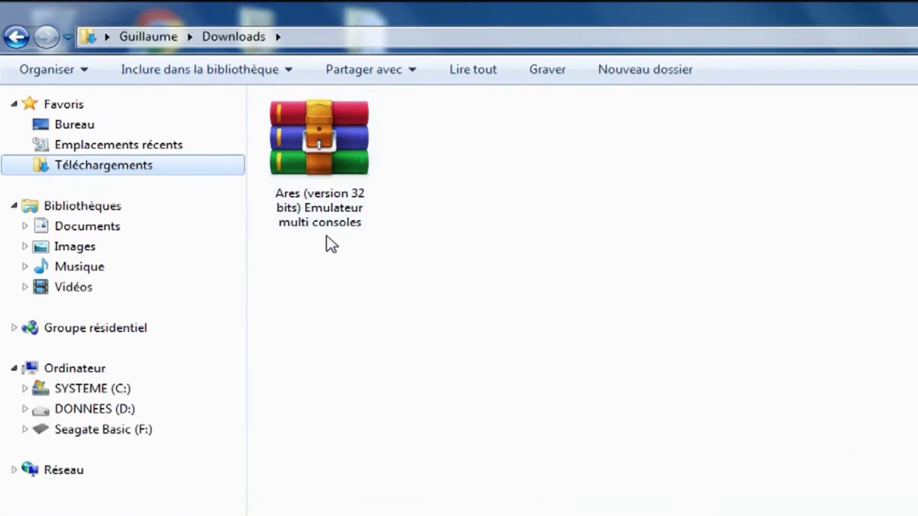
{"action": "double_click", "coordinate": [227, 97]}
{"action": "right_click", "coordinate": [331, 164]}
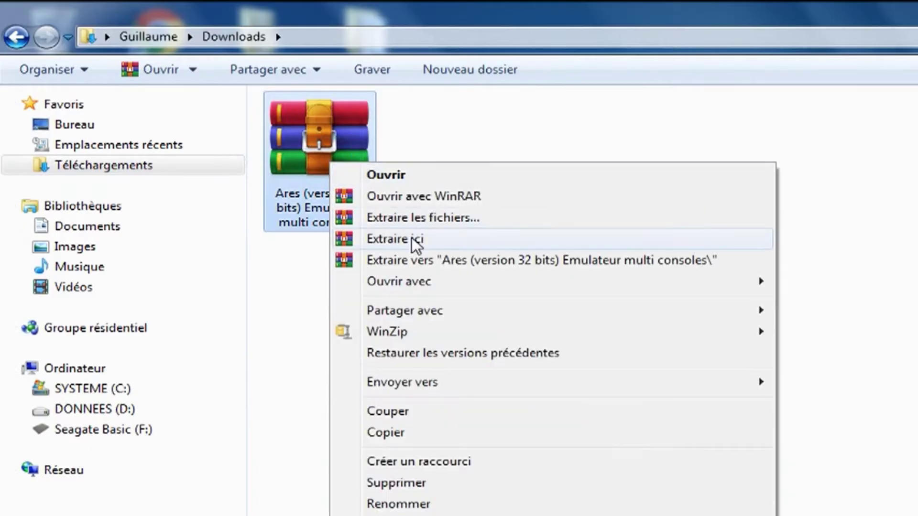
{"action": "left_click", "coordinate": [436, 239]}
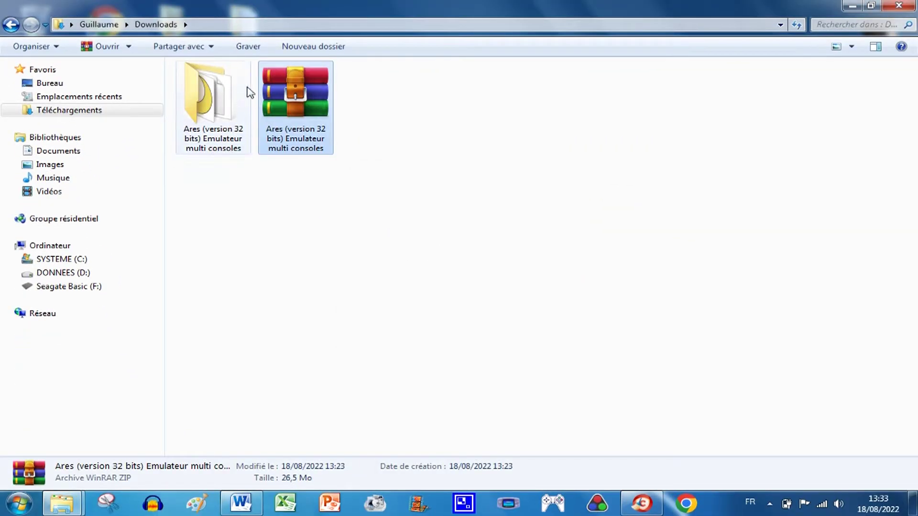
Delete the original Ares archive from the Downloads folder, keeping the extracted folder.
{"action": "right_click", "coordinate": [310, 110]}
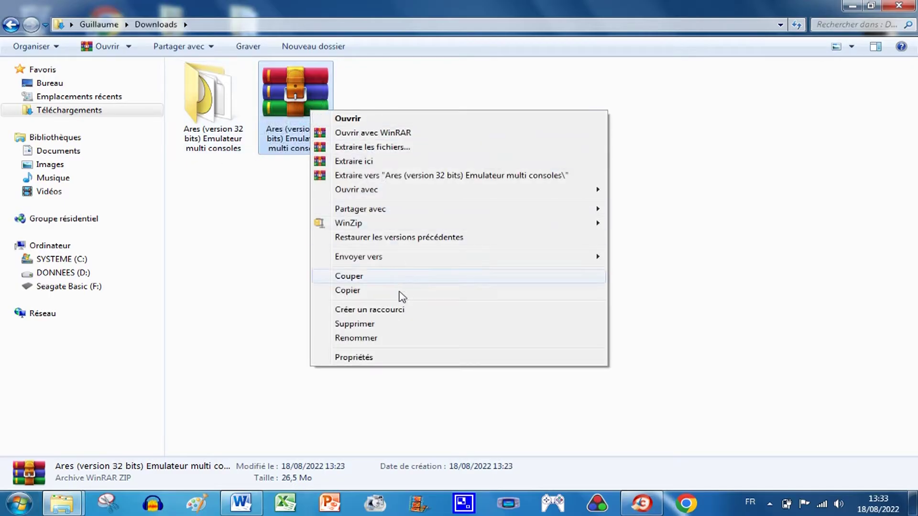
{"action": "left_click", "coordinate": [364, 324]}
{"action": "left_click", "coordinate": [516, 348]}
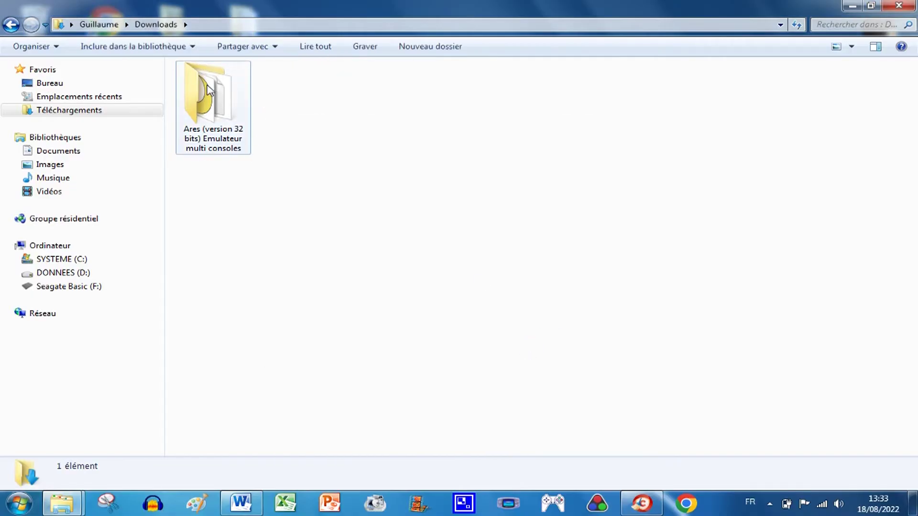
Move the extracted "Ares (version 32 bits) Emulateur multi consoles" folder from Downloads to the desktop.
{"action": "right_click", "coordinate": [210, 105]}
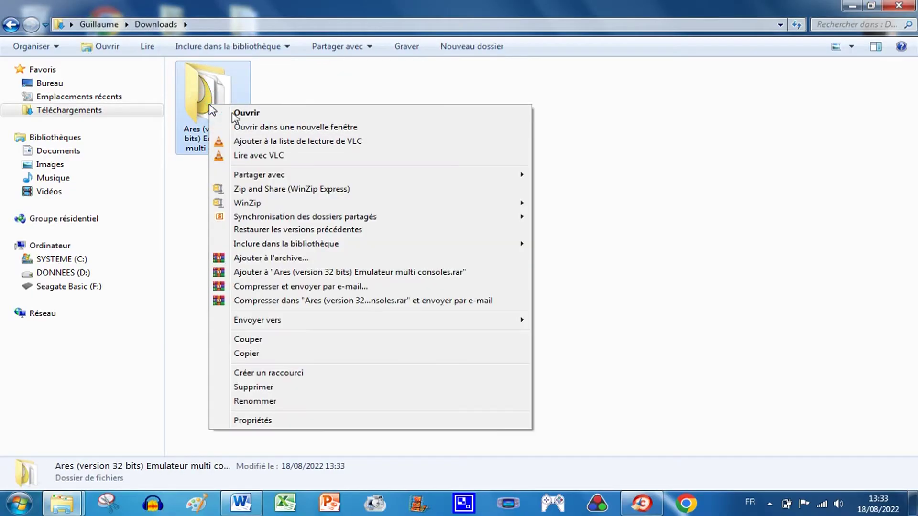
{"action": "left_click", "coordinate": [254, 340]}
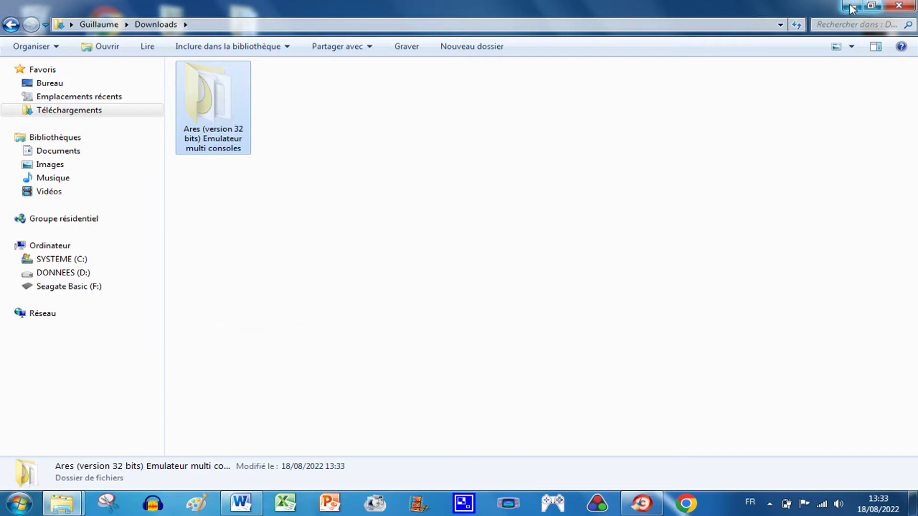
{"action": "left_click", "coordinate": [852, 6]}
{"action": "right_click", "coordinate": [499, 231]}
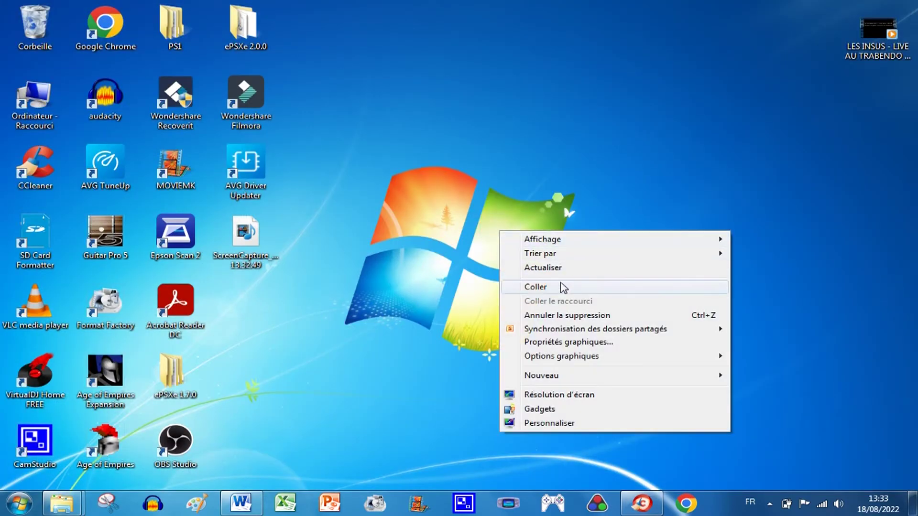
{"action": "left_click", "coordinate": [543, 289]}
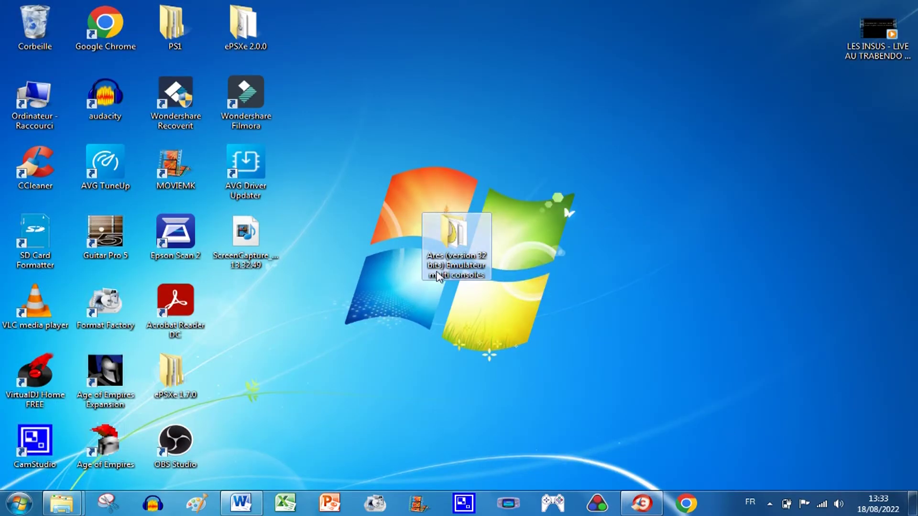
Open the Ares folder on the desktop and test the lucia application by starting and closing it.
{"action": "double_click", "coordinate": [467, 258]}
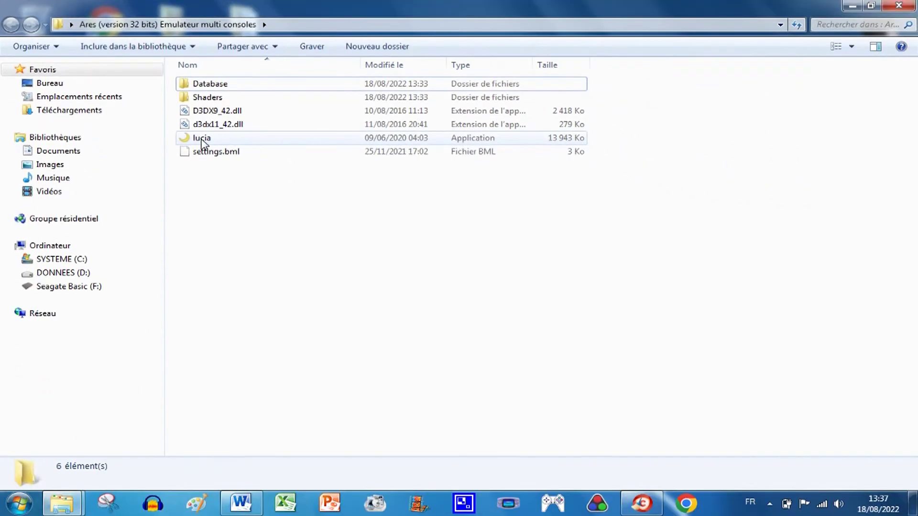
{"action": "double_click", "coordinate": [213, 140]}
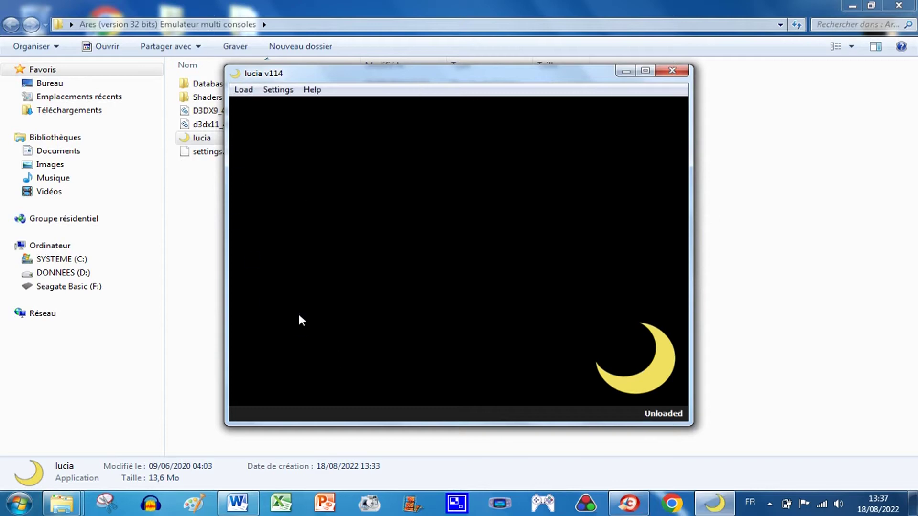
{"action": "left_click", "coordinate": [671, 71]}
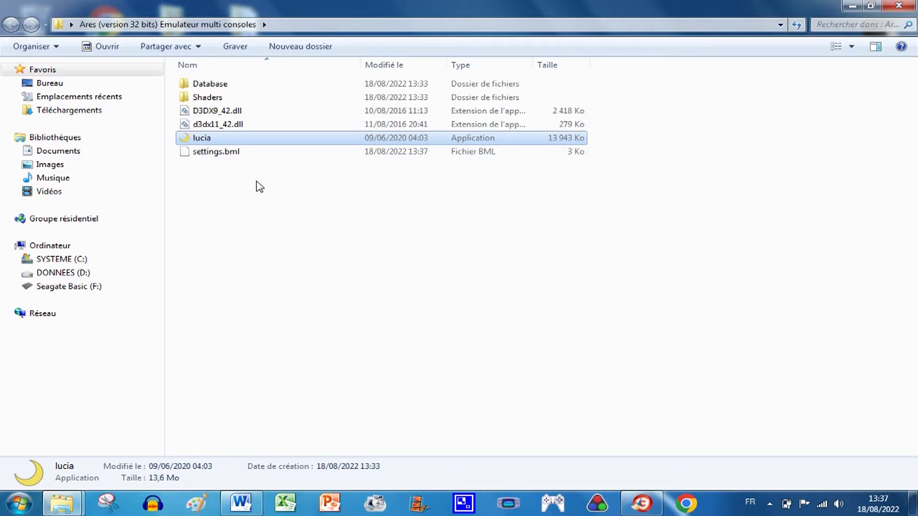
Pin the lucia application to the taskbar and close the Ares folder.
{"action": "left_click_drag", "start_coordinate": [207, 142], "coordinate": [566, 507]}
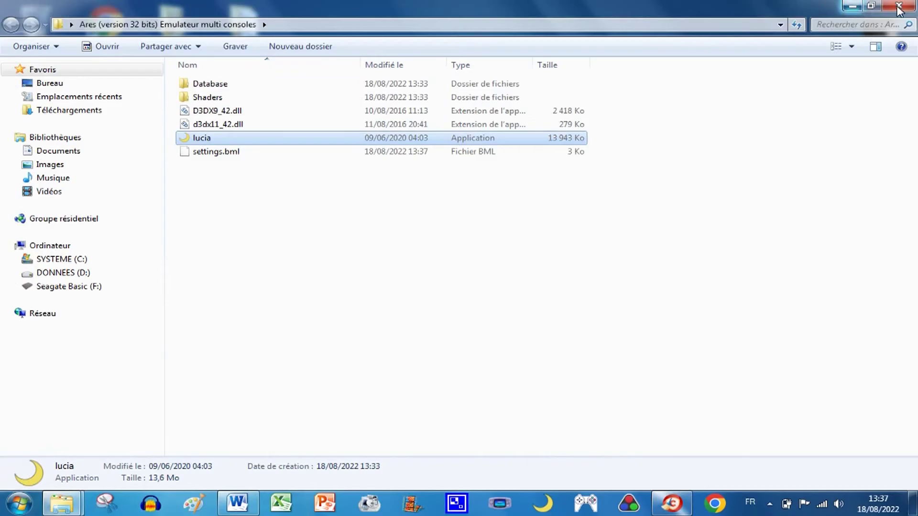
{"action": "left_click", "coordinate": [899, 7]}
{"action": "double_click", "coordinate": [466, 251]}
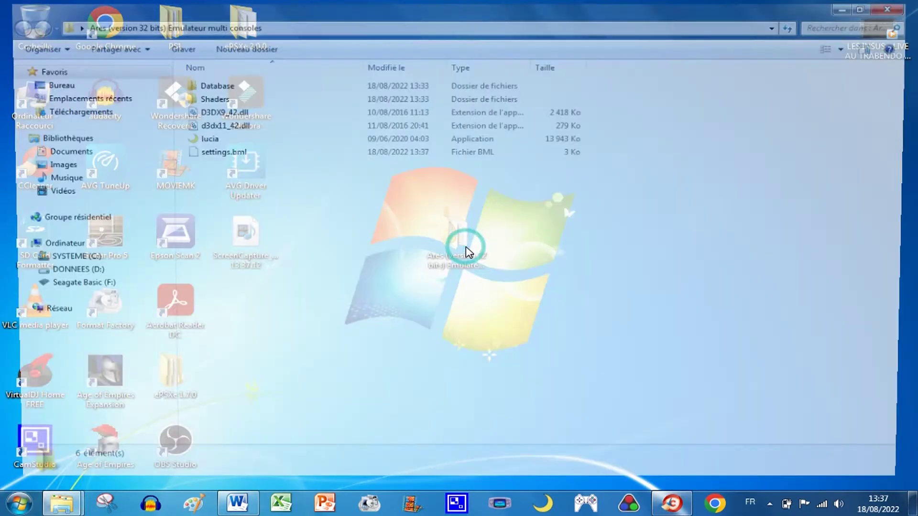
{"action": "left_click", "coordinate": [898, 5]}
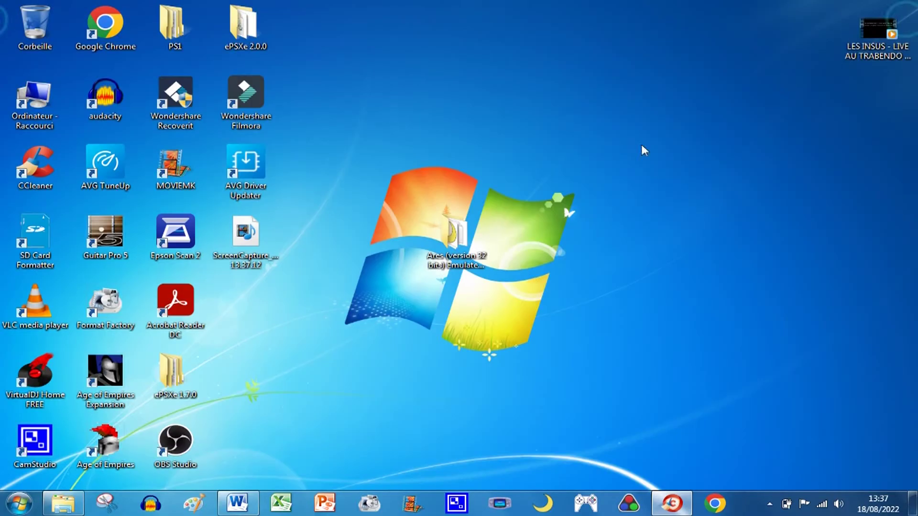
Launch lucia from its pinned shortcut and look at the available help entries.
{"action": "left_click", "coordinate": [545, 508]}
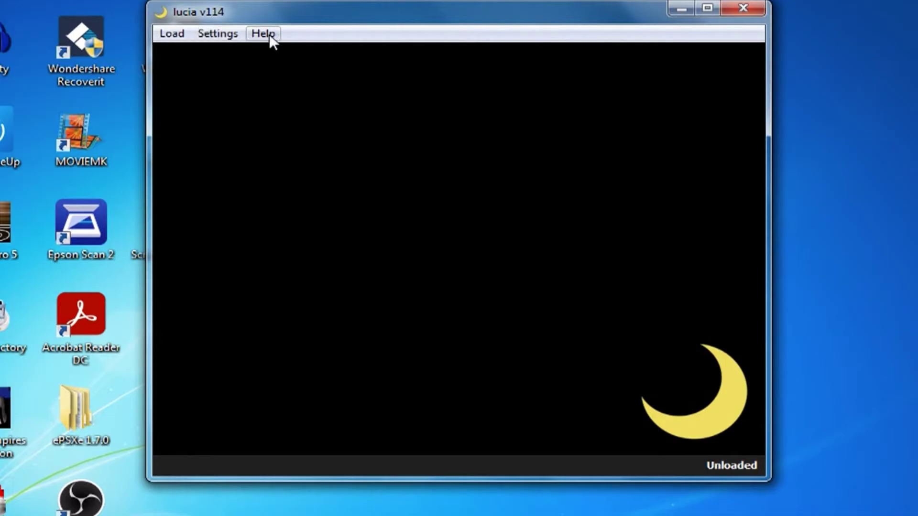
{"action": "left_click", "coordinate": [312, 90]}
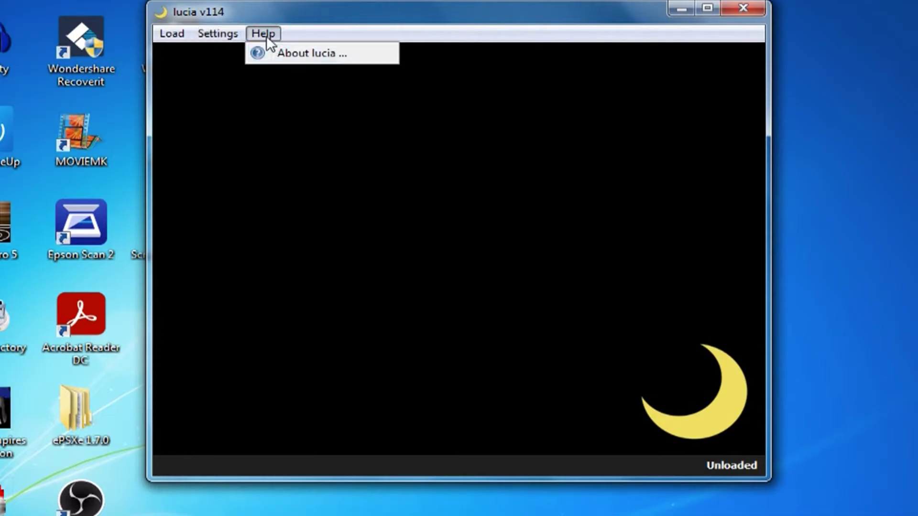
Set the emulator window size to 3x (720p).
{"action": "mouse_move", "coordinate": [212, 34]}
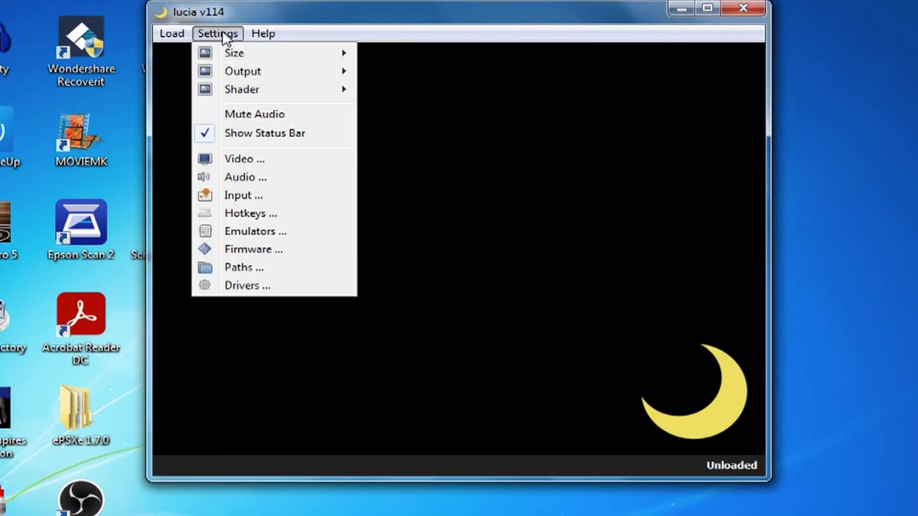
{"action": "mouse_move", "coordinate": [224, 54]}
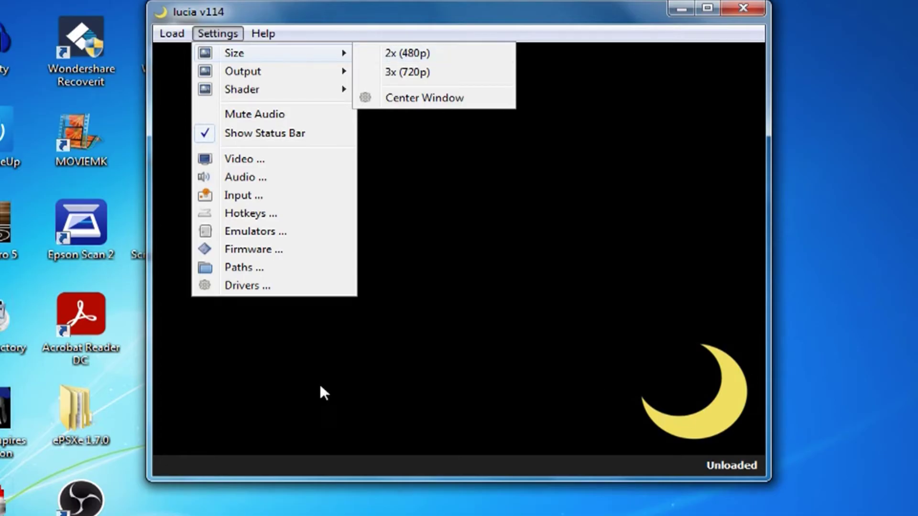
{"action": "left_click", "coordinate": [423, 73]}
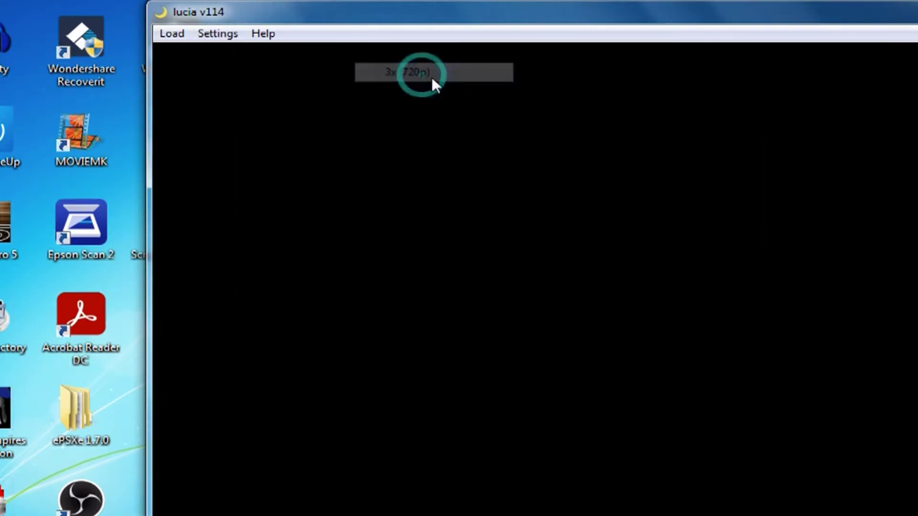
Set the emulator window size to 2x (480p).
{"action": "left_click", "coordinate": [223, 33]}
{"action": "mouse_move", "coordinate": [272, 56]}
{"action": "left_click", "coordinate": [406, 52]}
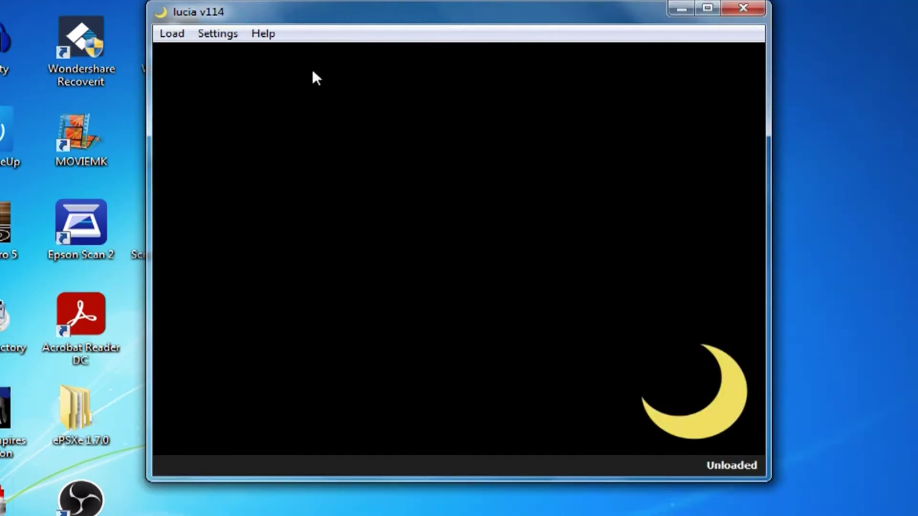
Look over the output and shader options and the video and audio settings of the emulator.
{"action": "left_click", "coordinate": [214, 36]}
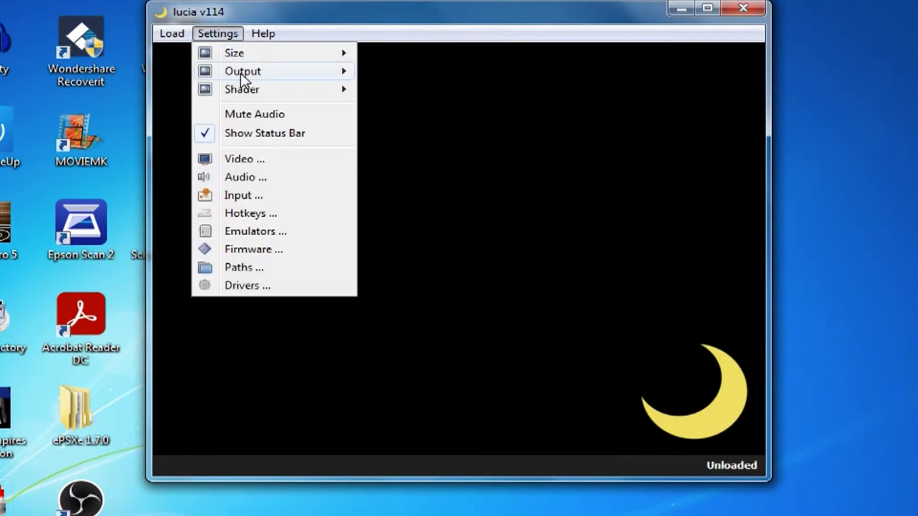
{"action": "mouse_move", "coordinate": [299, 72]}
{"action": "mouse_move", "coordinate": [280, 95]}
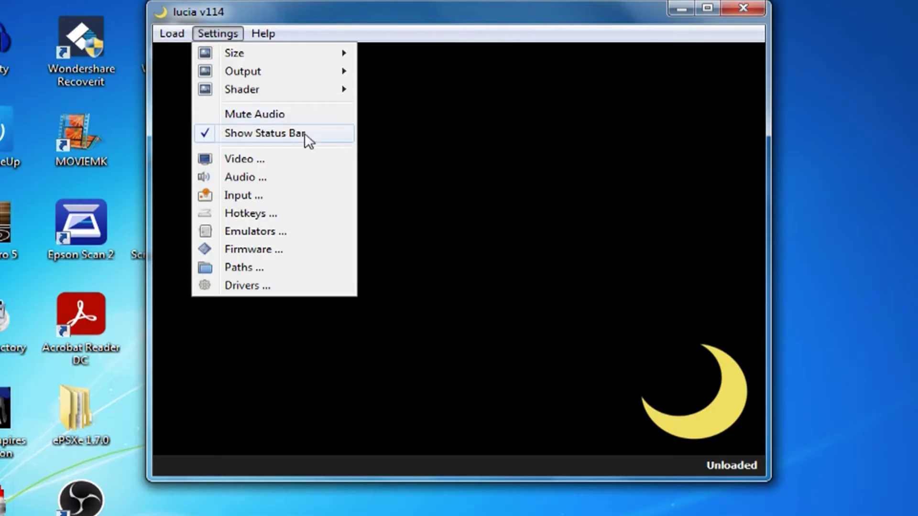
{"action": "left_click", "coordinate": [237, 159]}
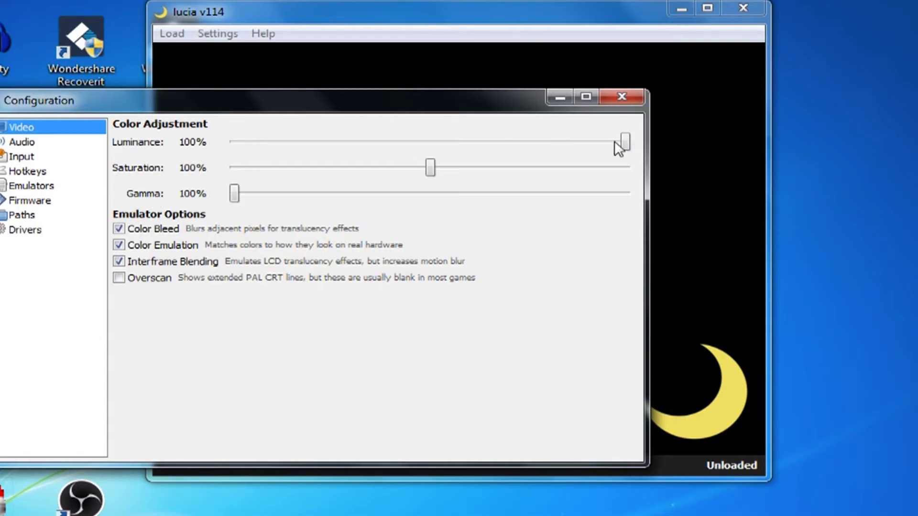
{"action": "left_click", "coordinate": [22, 142]}
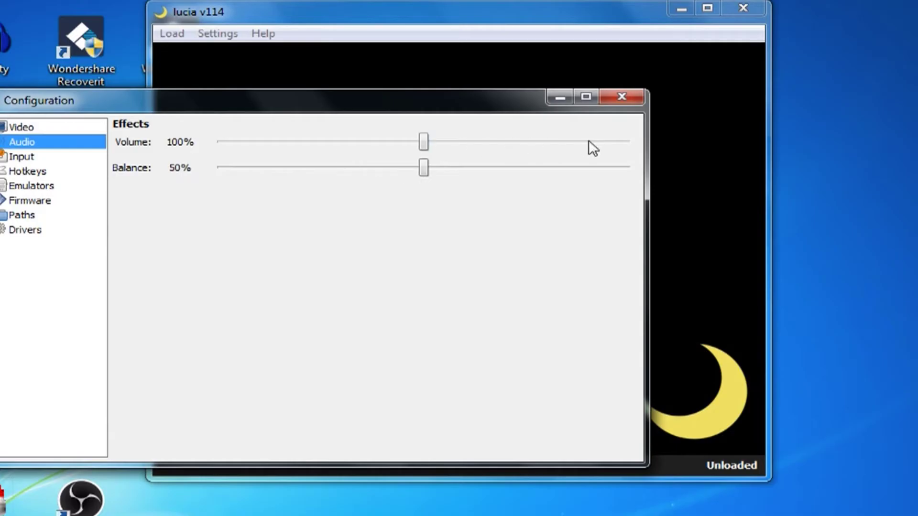
Clear the virtual gamepad's Up binding in the input settings and assign it to the W key.
{"action": "left_click", "coordinate": [22, 157]}
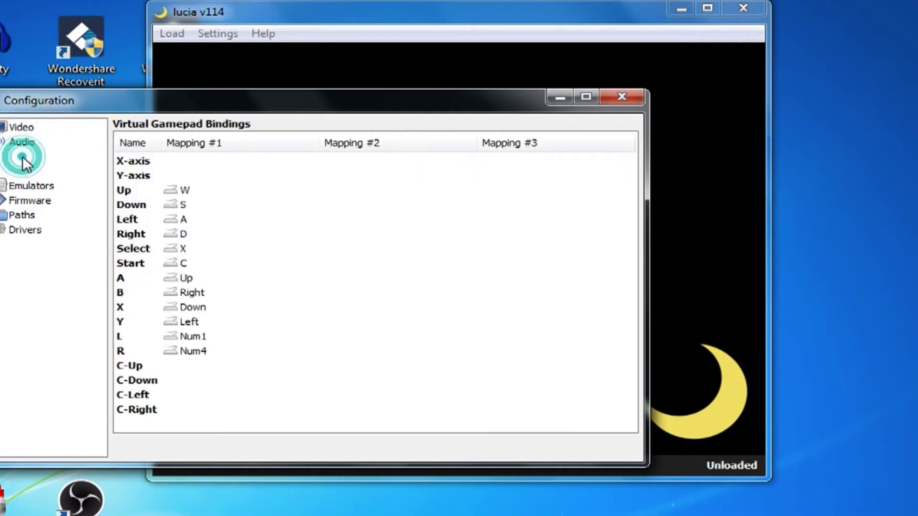
{"action": "left_click", "coordinate": [188, 189]}
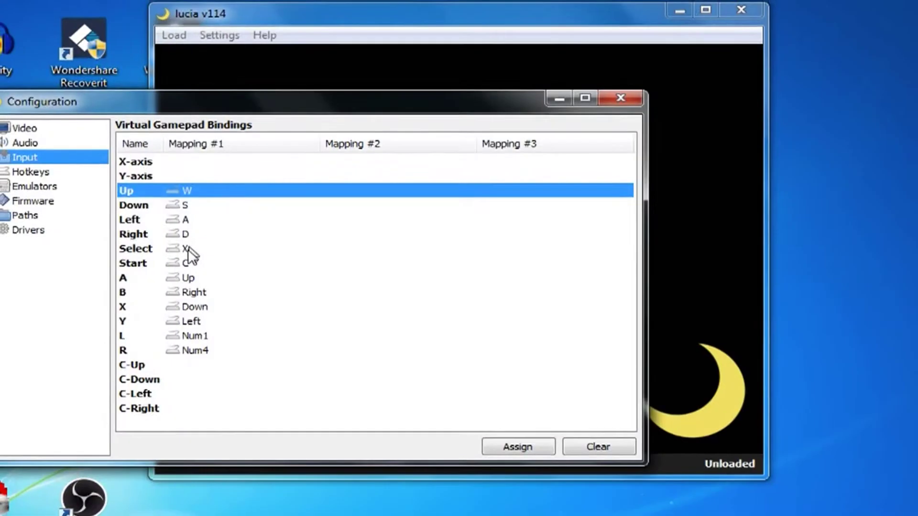
{"action": "left_click", "coordinate": [614, 440]}
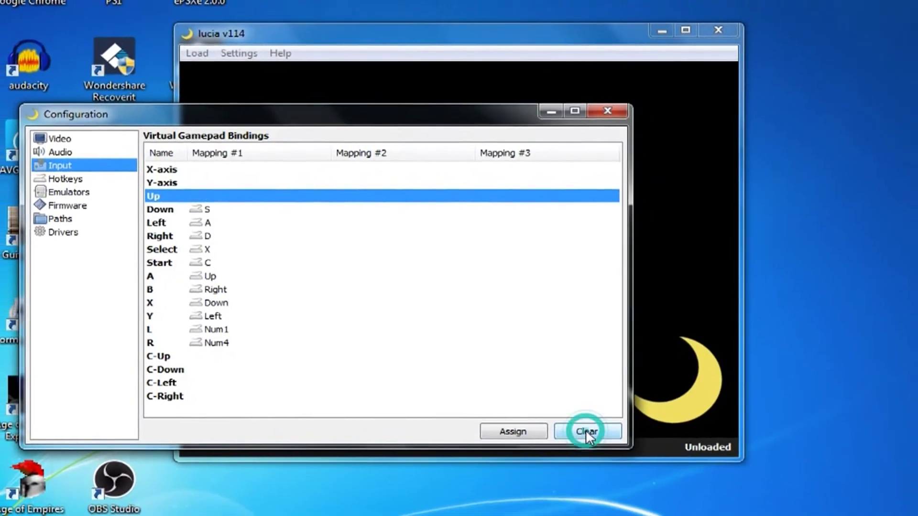
{"action": "left_click", "coordinate": [511, 424]}
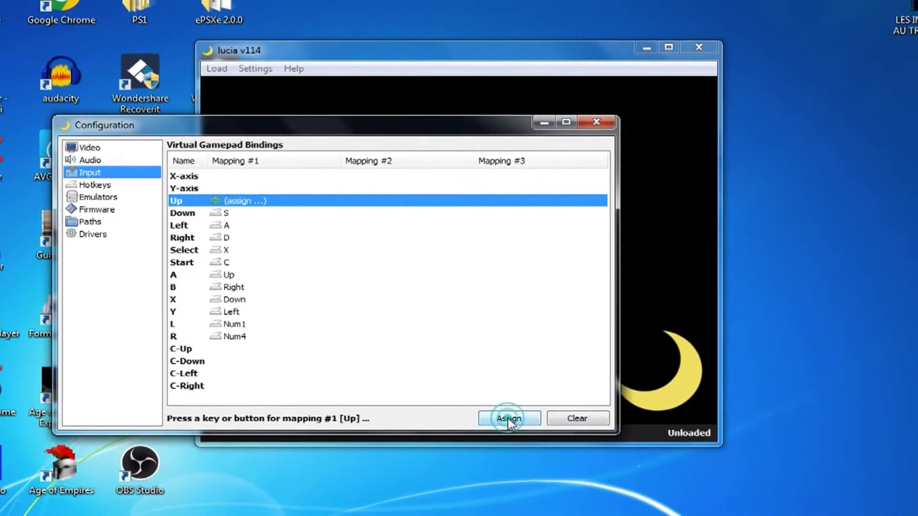
{"action": "key", "text": "w"}
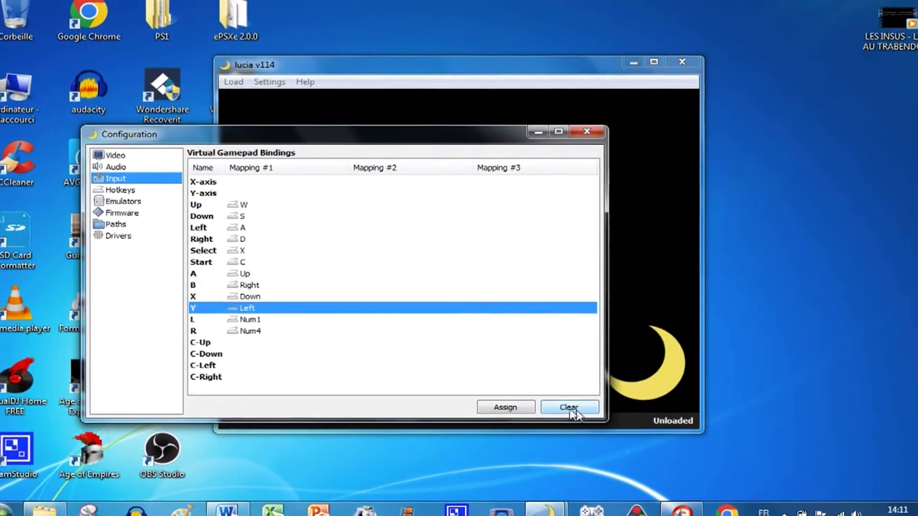
{"action": "left_click", "coordinate": [265, 216]}
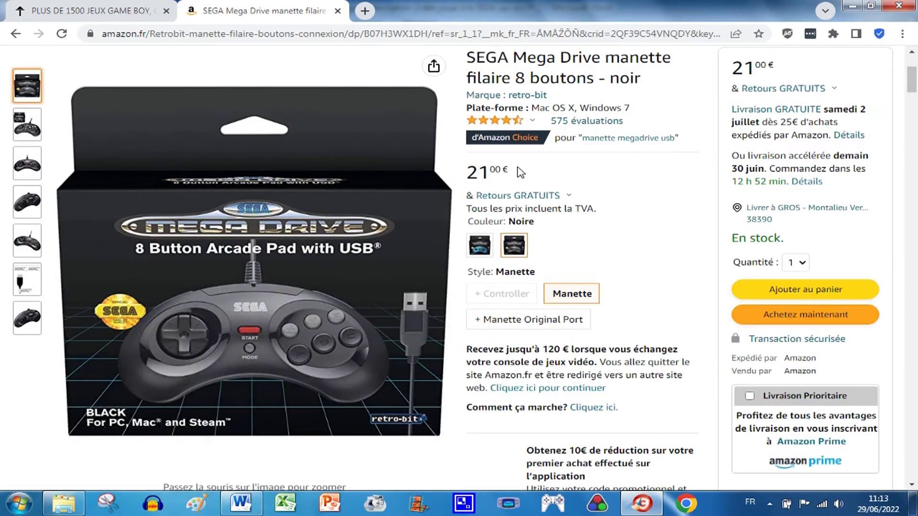
{"action": "left_click_drag", "start_coordinate": [520, 172], "coordinate": [467, 173]}
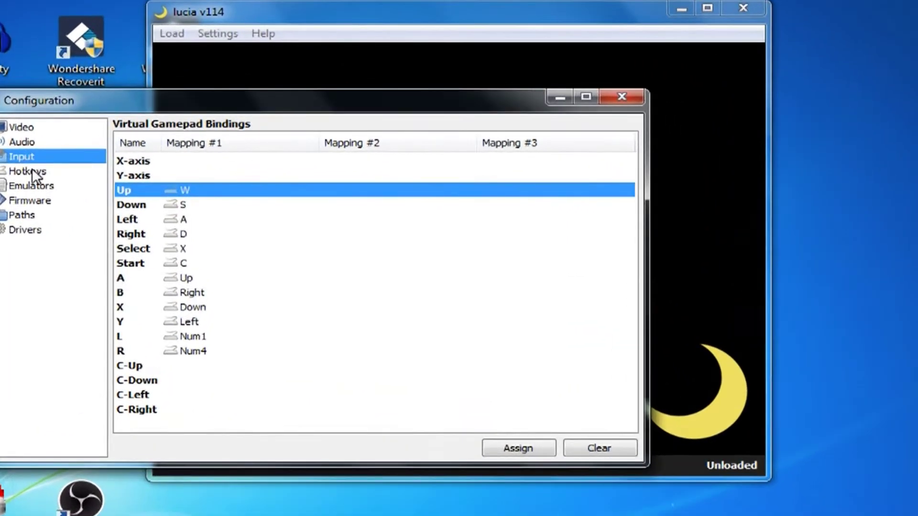
Examine the hotkey bindings, the emulator options and the full list of load menu emulators.
{"action": "left_click", "coordinate": [126, 190]}
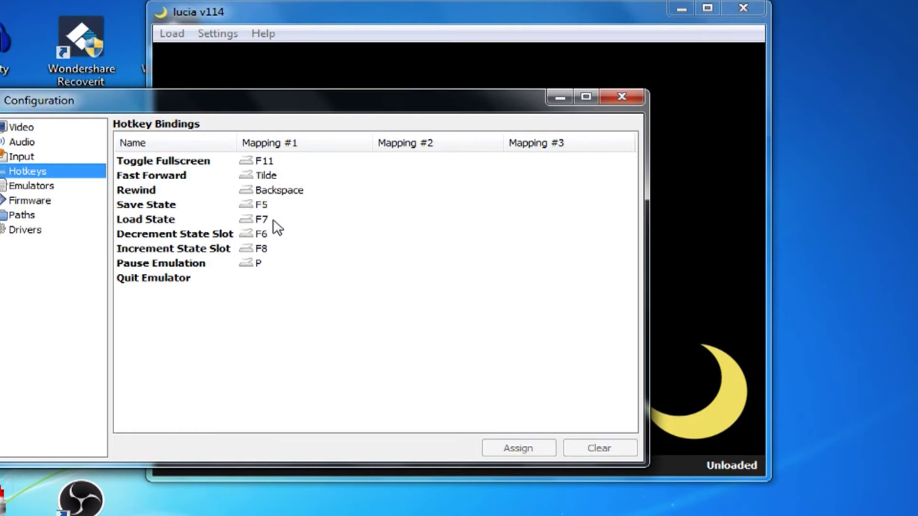
{"action": "left_click", "coordinate": [33, 186]}
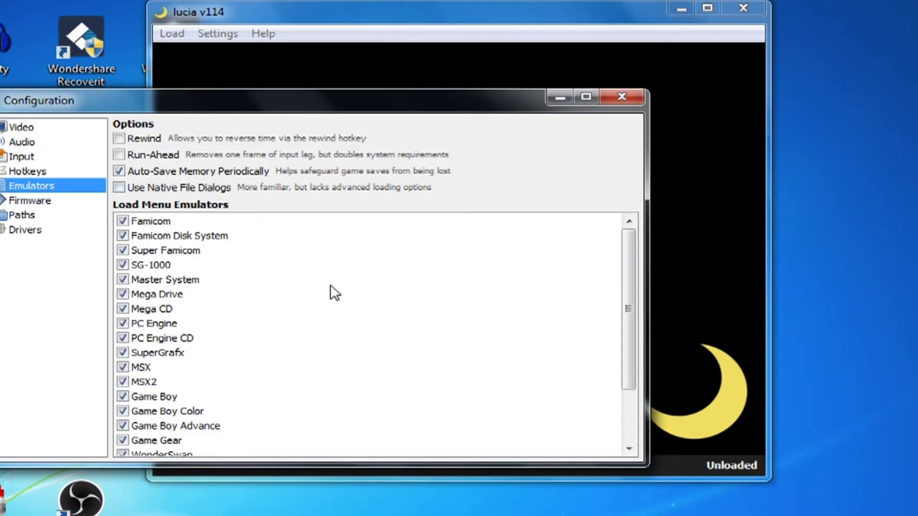
{"action": "mouse_move", "coordinate": [632, 330]}
{"action": "left_mouse_down"}
{"action": "mouse_move", "coordinate": [633, 394]}
{"action": "mouse_move", "coordinate": [633, 317]}
{"action": "left_mouse_up"}
{"action": "mouse_move", "coordinate": [627, 353]}
{"action": "left_mouse_down"}
{"action": "mouse_move", "coordinate": [633, 433]}
{"action": "mouse_move", "coordinate": [635, 354]}
{"action": "left_mouse_up"}
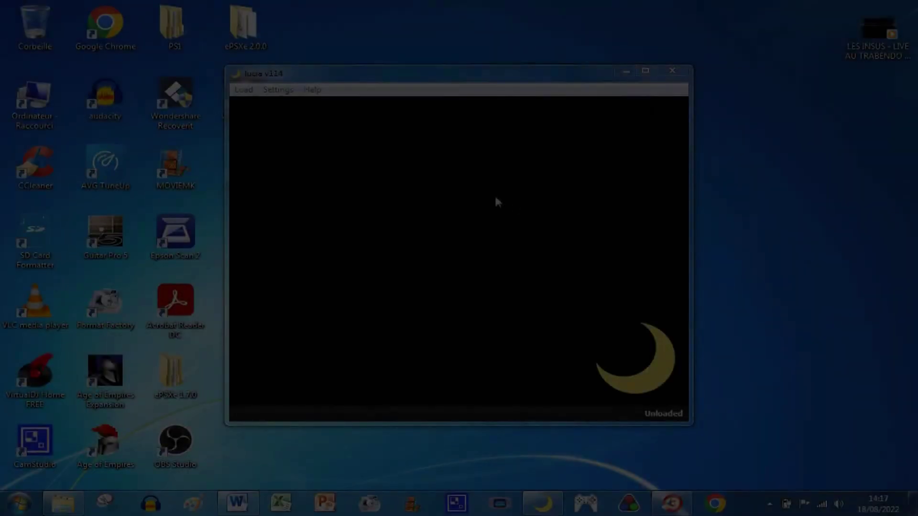
Keep only Famicom, Super Famicom, Master System, Mega Drive and Game Gear enabled as load menu emulators, and close the configuration.
{"action": "left_click", "coordinate": [278, 89]}
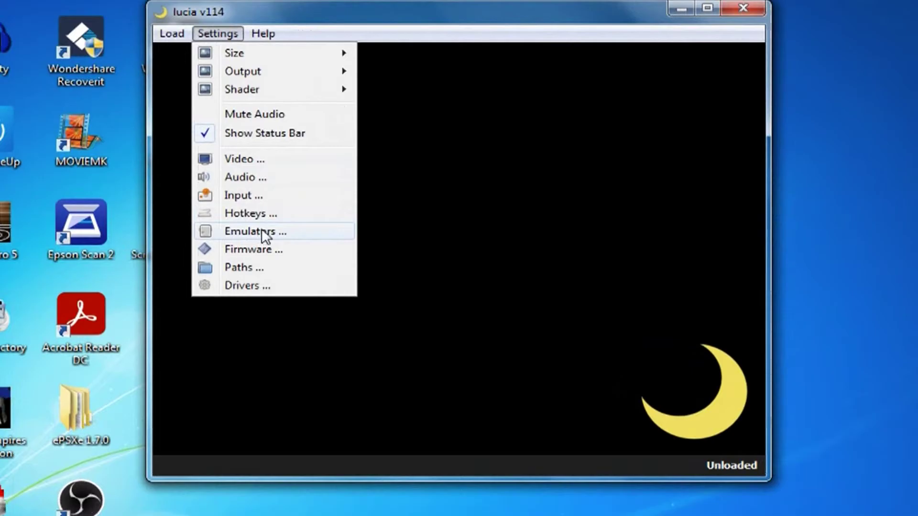
{"action": "left_click", "coordinate": [311, 238]}
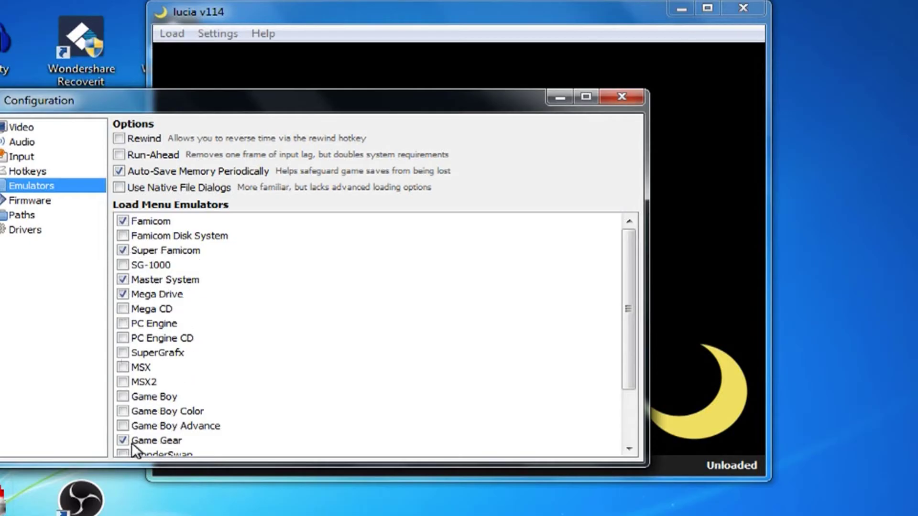
{"action": "scroll", "coordinate": [625, 369], "scroll_direction": "down", "scroll_amount": 2}
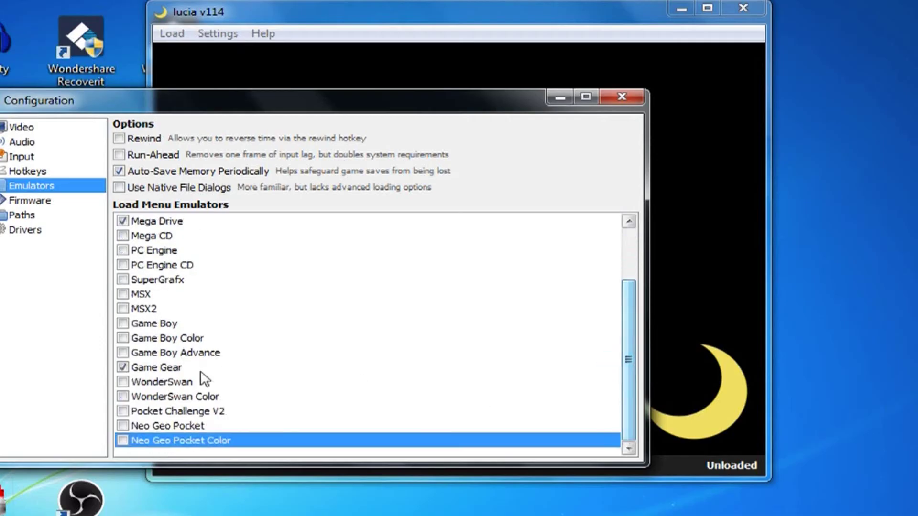
{"action": "scroll", "coordinate": [635, 379], "scroll_direction": "up", "scroll_amount": 3}
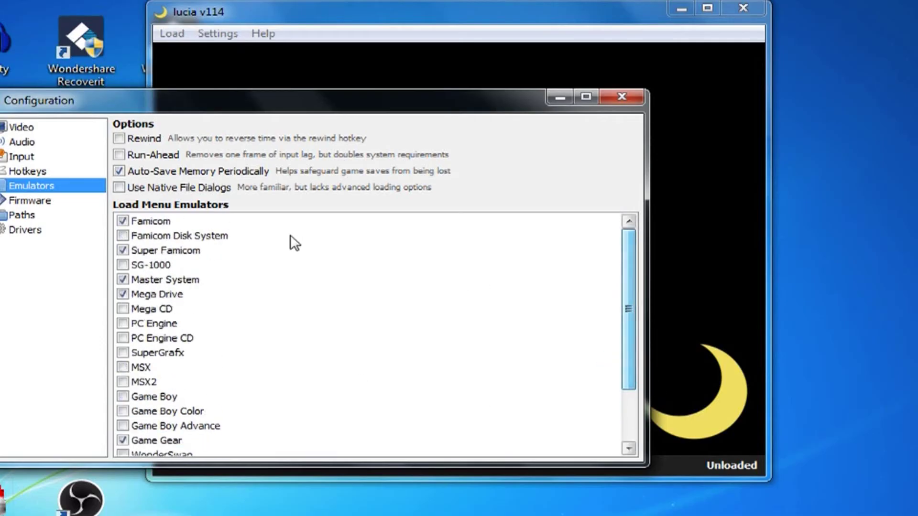
{"action": "left_click", "coordinate": [621, 98]}
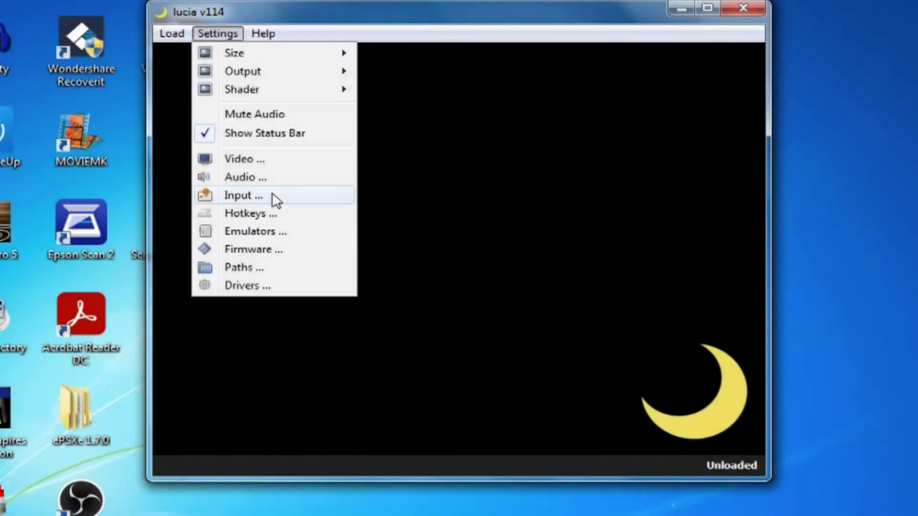
Review the drivers configuration, including the video driver choices, and close the configuration window.
{"action": "left_click", "coordinate": [249, 287]}
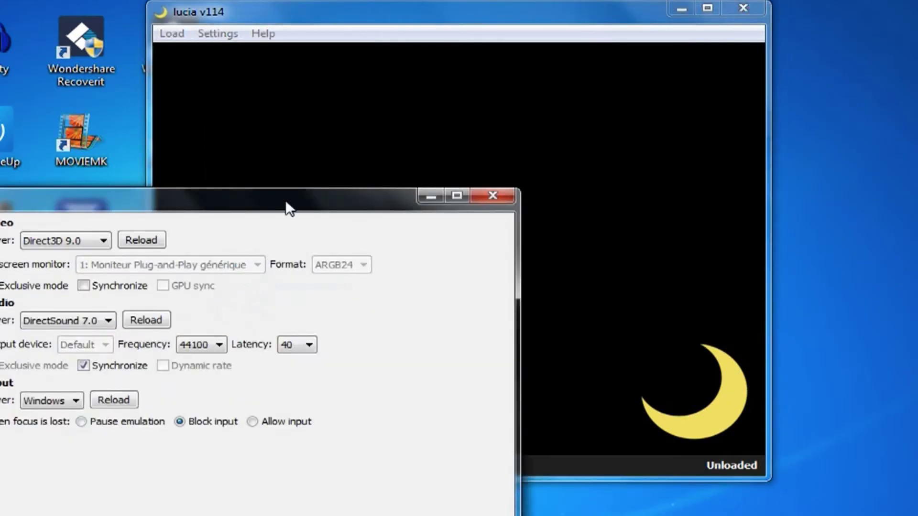
{"action": "left_click_drag", "start_coordinate": [289, 203], "coordinate": [415, 104]}
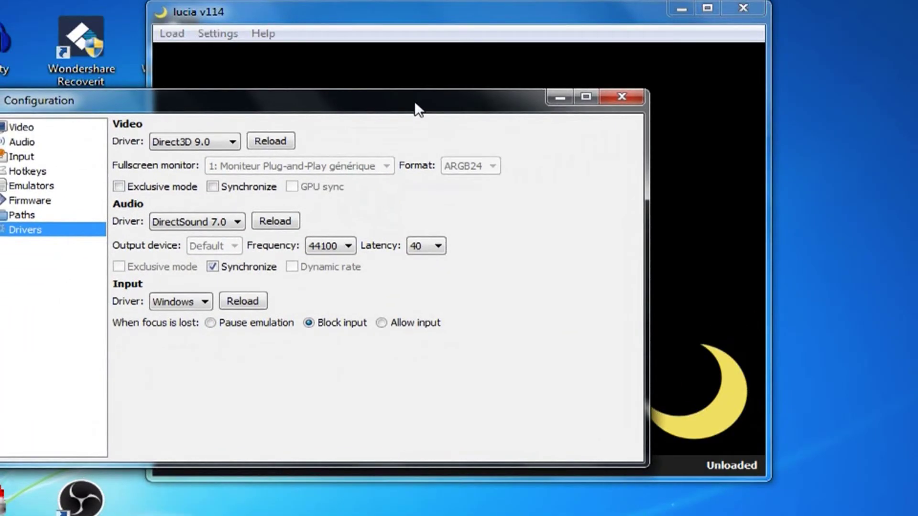
{"action": "left_click", "coordinate": [233, 142]}
{"action": "left_click", "coordinate": [231, 145]}
{"action": "left_click", "coordinate": [208, 165]}
{"action": "left_click", "coordinate": [621, 97]}
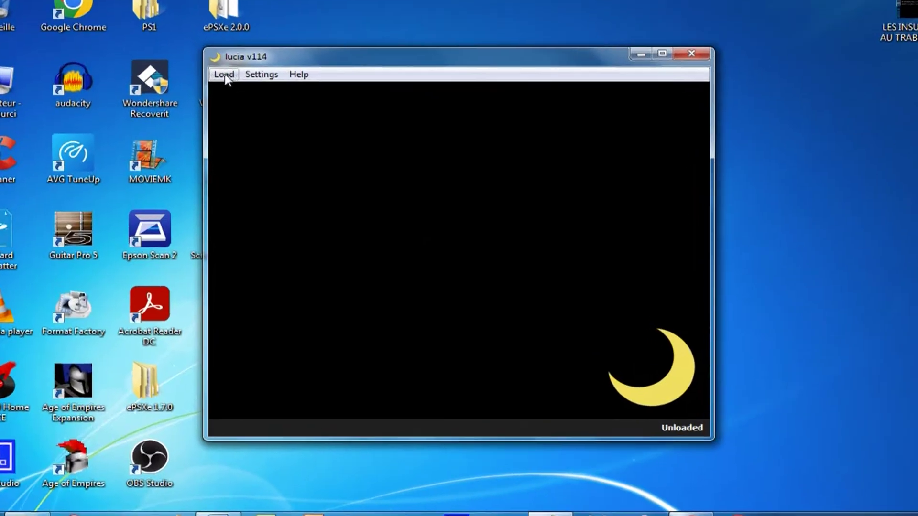
Open the game loader for Master System to view its games folder, and close it without loading a game.
{"action": "left_click", "coordinate": [243, 90]}
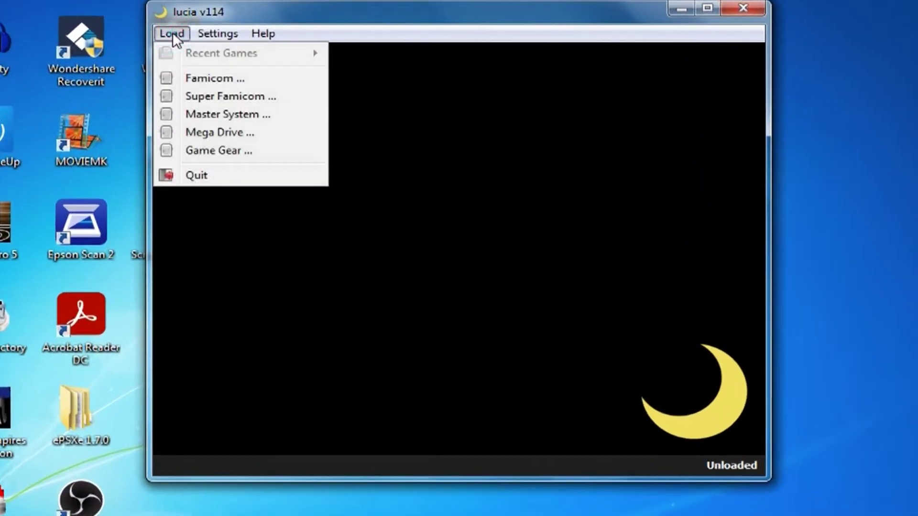
{"action": "left_click", "coordinate": [217, 113]}
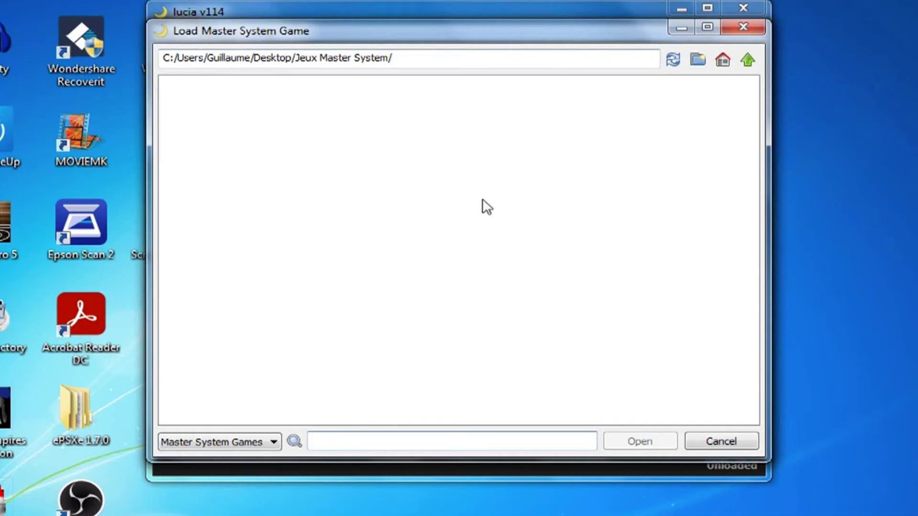
{"action": "left_click", "coordinate": [744, 29]}
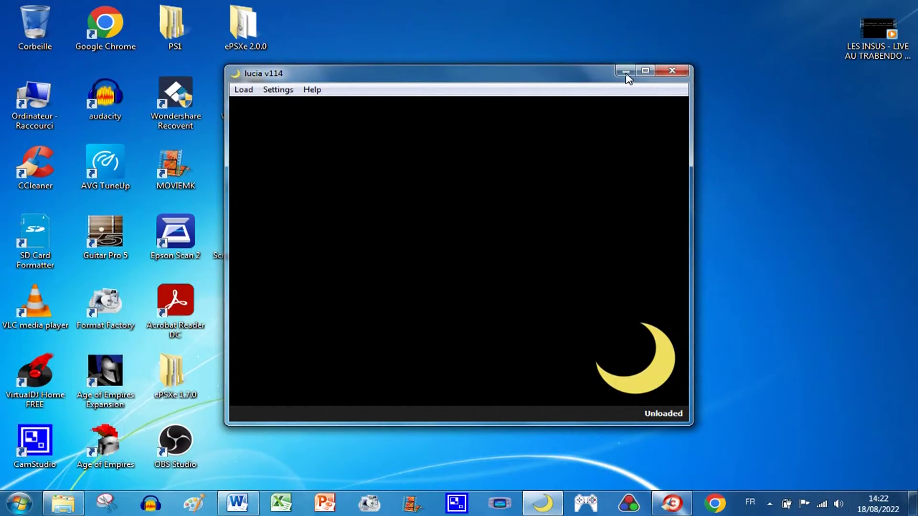
Minimize lucia, create a desktop folder named Jeux Mega Drive and move it to an empty area away from the other icons.
{"action": "left_click", "coordinate": [626, 73]}
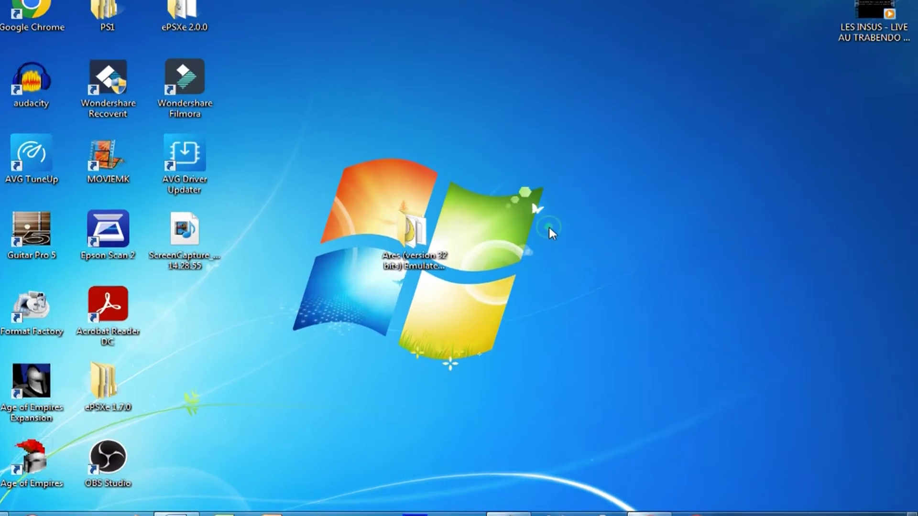
{"action": "right_click", "coordinate": [583, 230]}
{"action": "mouse_move", "coordinate": [621, 376]}
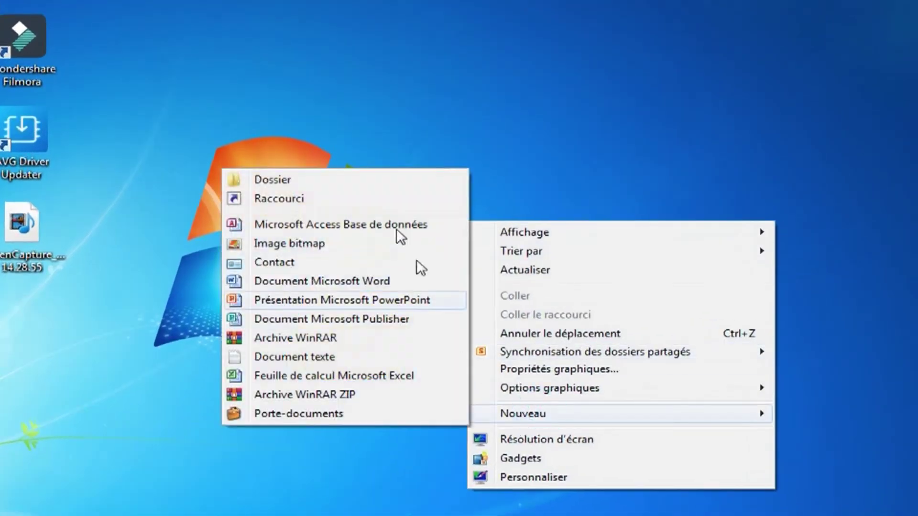
{"action": "left_click", "coordinate": [447, 196]}
{"action": "type", "text": "Jeux Mega Drive"}
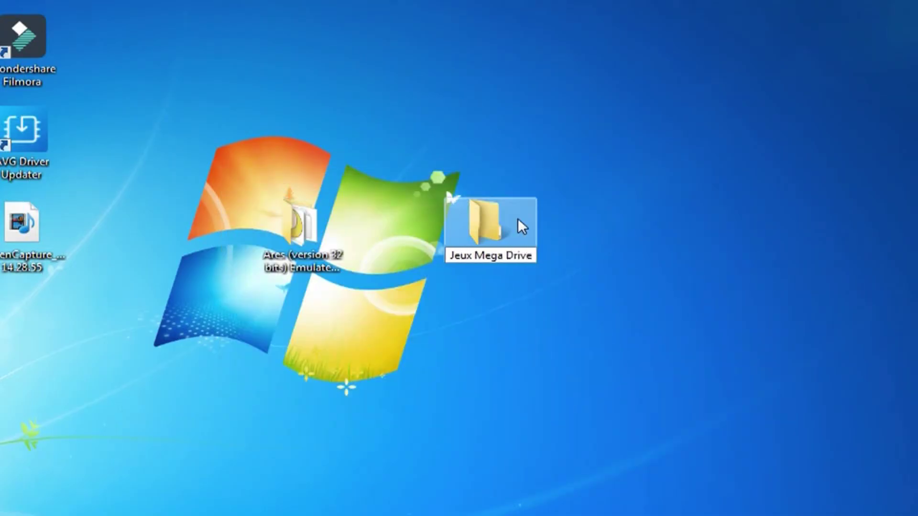
{"action": "left_click_drag", "start_coordinate": [523, 226], "coordinate": [803, 135]}
Create a desktop folder named Jeux Master System and place it directly below the Jeux Mega Drive folder.
{"action": "right_click", "coordinate": [506, 265]}
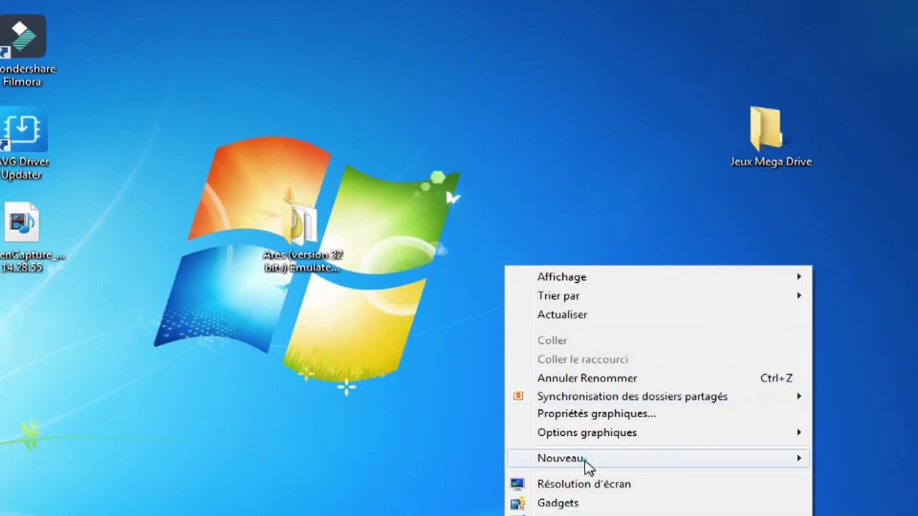
{"action": "mouse_move", "coordinate": [588, 469]}
{"action": "left_click", "coordinate": [341, 227]}
{"action": "type", "text": "Jeux Mast"}
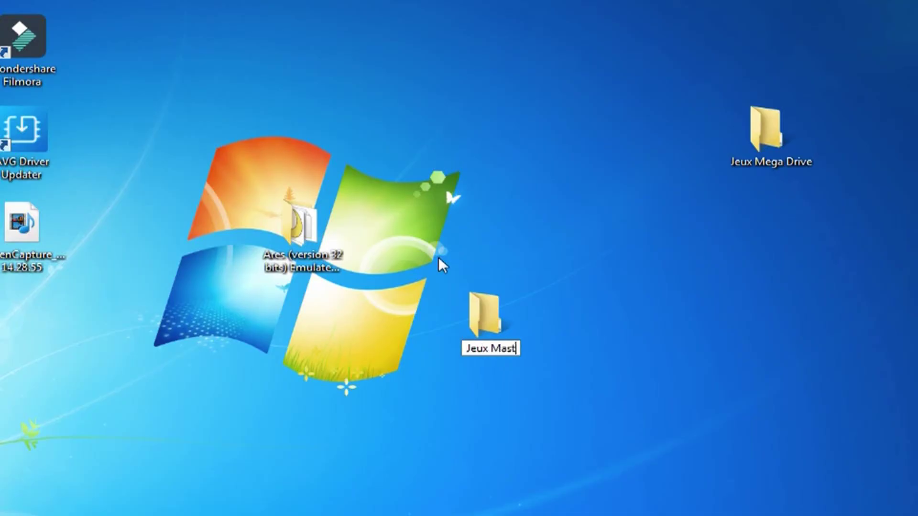
{"action": "type", "text": "er Systeme"}
{"action": "left_click", "coordinate": [514, 329]}
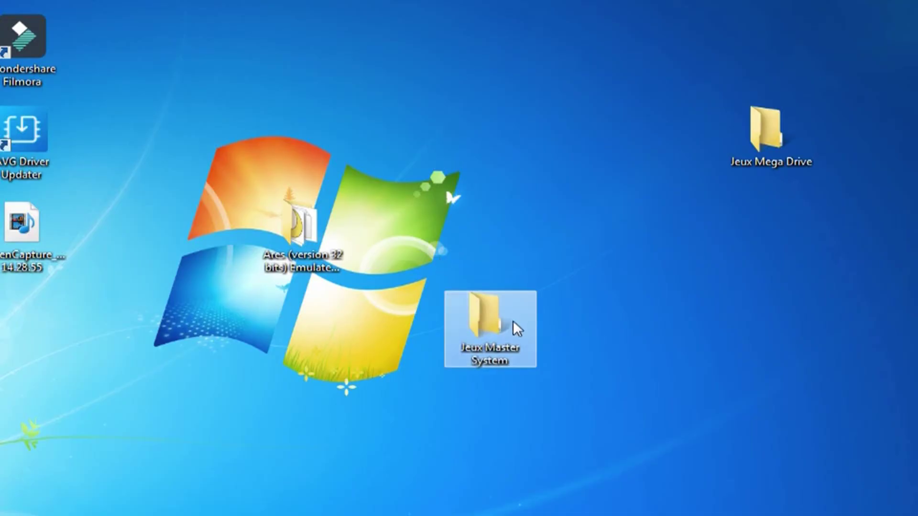
{"action": "left_click_drag", "start_coordinate": [792, 238], "coordinate": [792, 237]}
Create a desktop folder named Jeux Game Gear and place it directly below the Jeux Master System folder.
{"action": "right_click", "coordinate": [522, 296]}
{"action": "mouse_move", "coordinate": [564, 485]}
{"action": "left_click", "coordinate": [372, 312]}
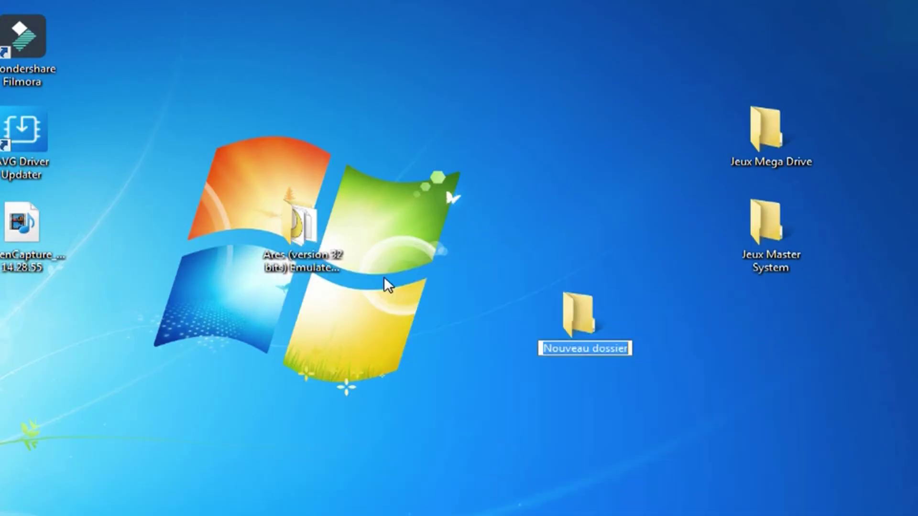
{"action": "type", "text": "Jeux Game Gear"}
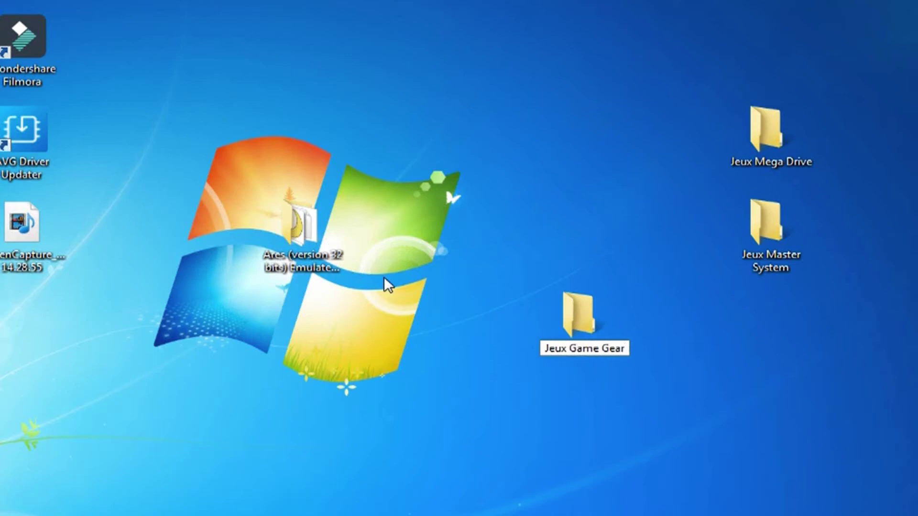
{"action": "key", "text": "Return"}
{"action": "left_click_drag", "start_coordinate": [593, 339], "coordinate": [776, 335]}
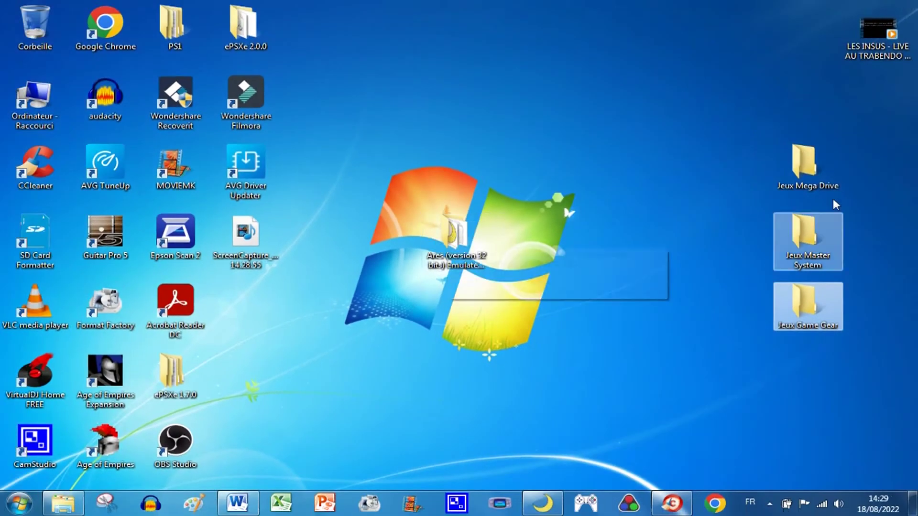
{"action": "left_click", "coordinate": [621, 257]}
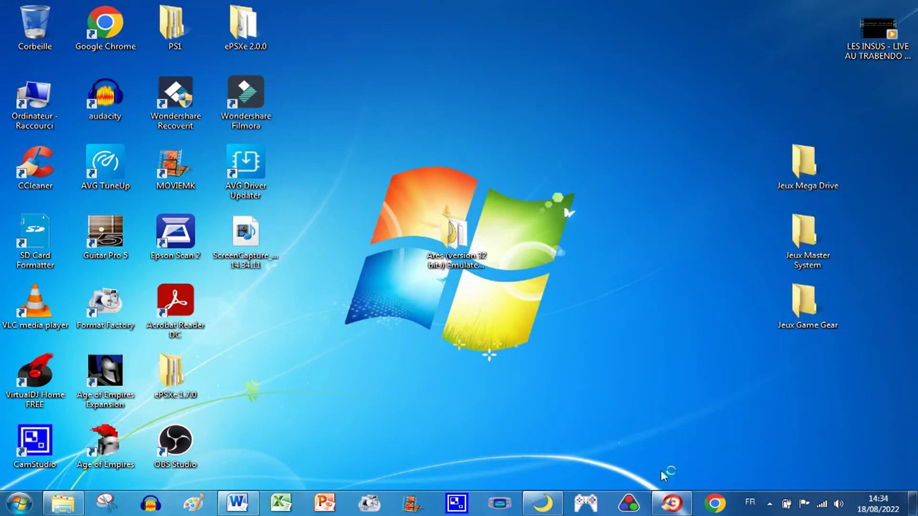
Switch to CCleaner Browser and open the Sega Game Gear games page from the console links on the TextUp page.
{"action": "left_click", "coordinate": [672, 505]}
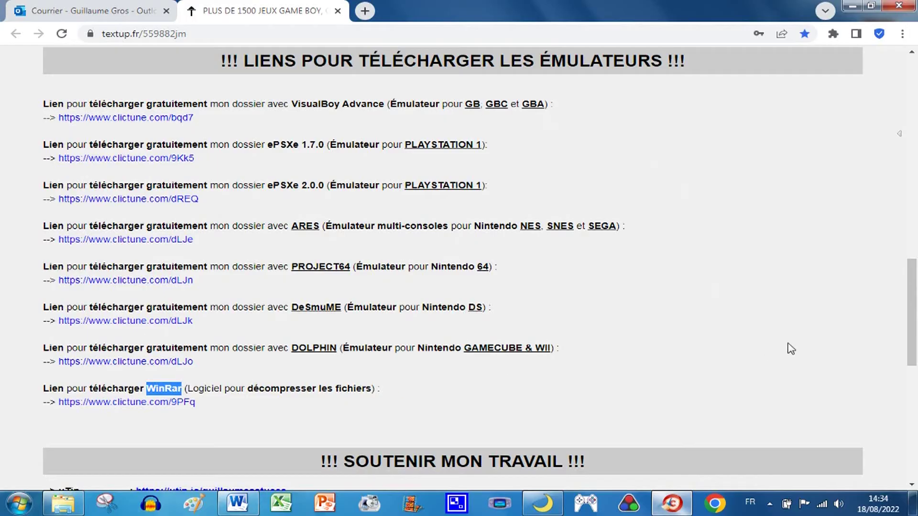
{"action": "scroll", "coordinate": [459, 268], "scroll_direction": "up", "scroll_amount": 20}
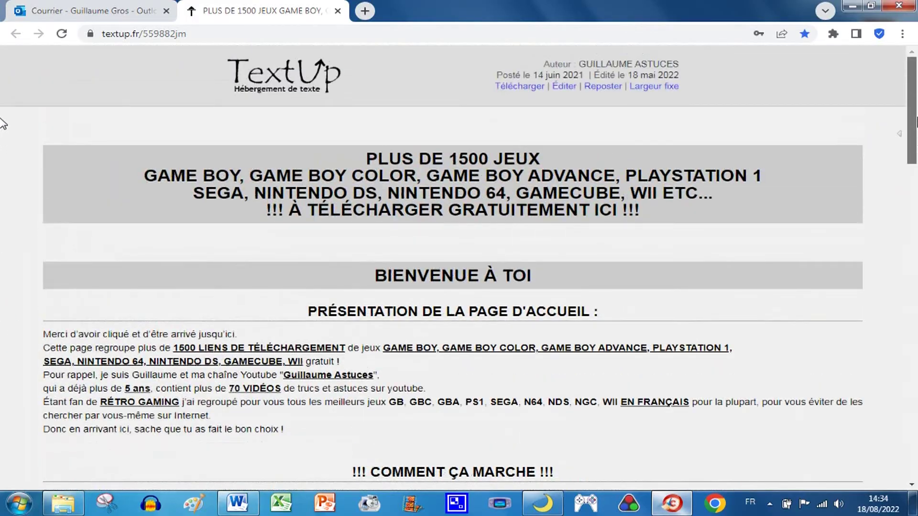
{"action": "scroll", "coordinate": [3, 239], "scroll_direction": "down", "scroll_amount": 13}
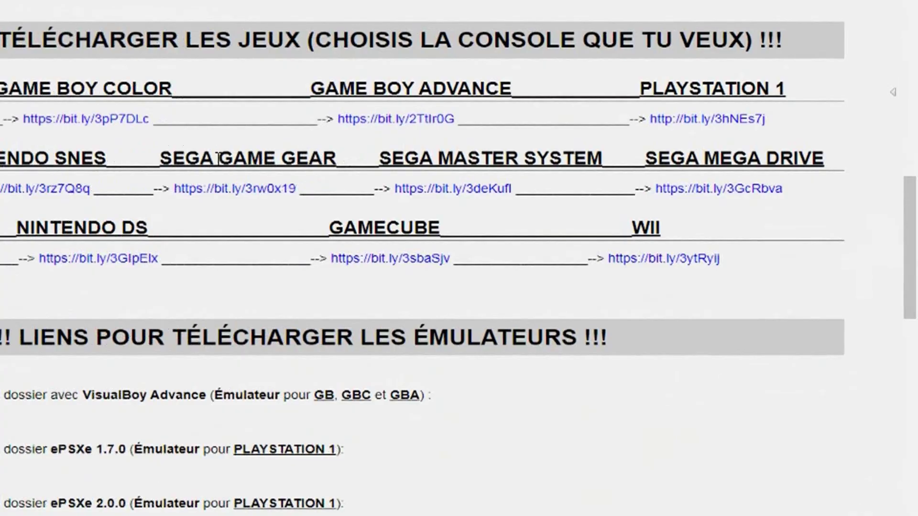
{"action": "left_click_drag", "start_coordinate": [219, 158], "coordinate": [337, 158]}
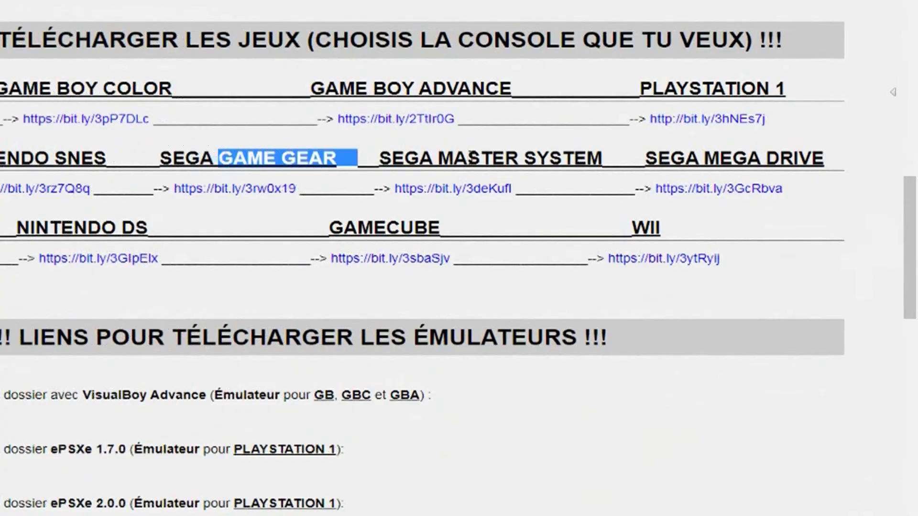
{"action": "left_click_drag", "start_coordinate": [436, 158], "coordinate": [591, 159]}
{"action": "left_click_drag", "start_coordinate": [705, 158], "coordinate": [812, 158]}
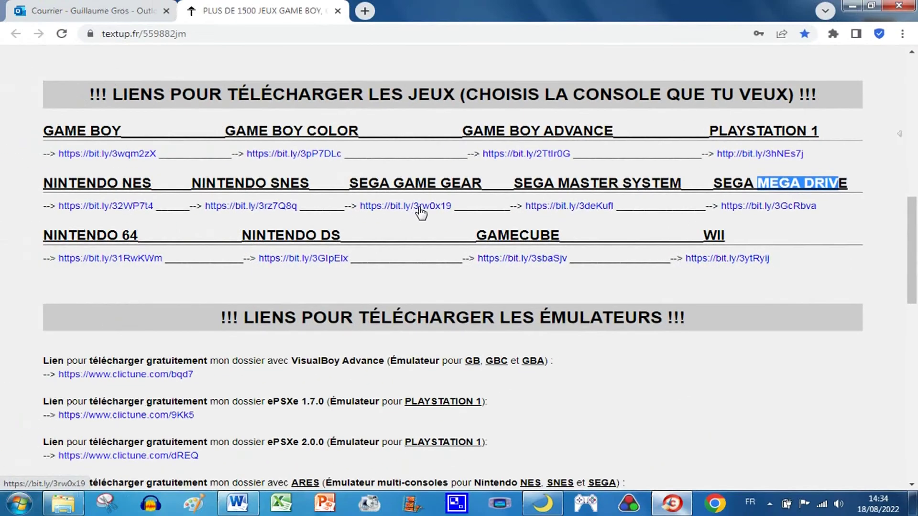
{"action": "left_click", "coordinate": [255, 189]}
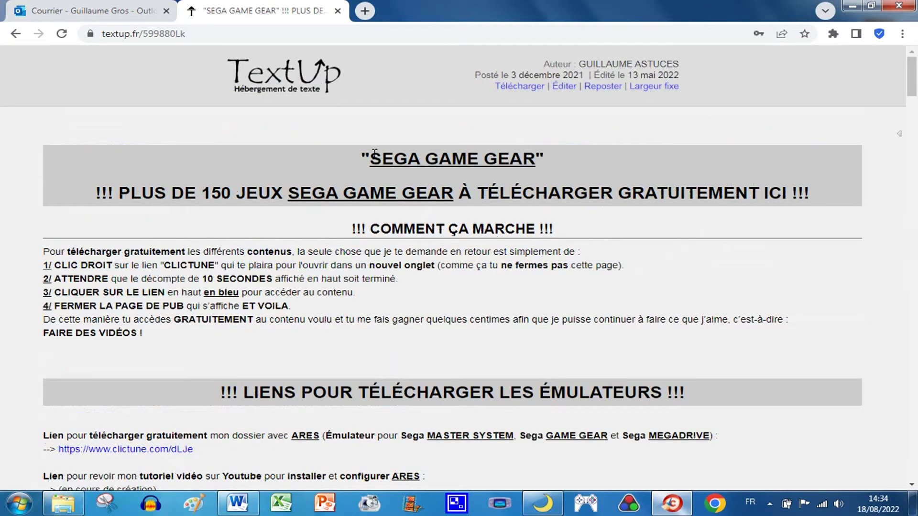
Find Sonic The Hedgehog in the A-to-Z list of Sega Game Gear games and open its link in a new tab.
{"action": "left_click_drag", "start_coordinate": [369, 159], "coordinate": [534, 159]}
{"action": "scroll", "coordinate": [521, 291], "scroll_direction": "down", "scroll_amount": 5}
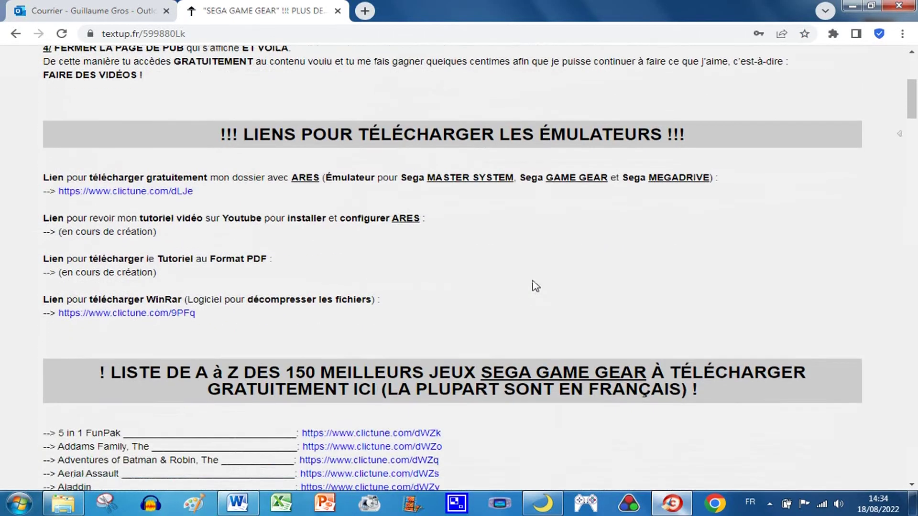
{"action": "scroll", "coordinate": [526, 287], "scroll_direction": "down", "scroll_amount": 5}
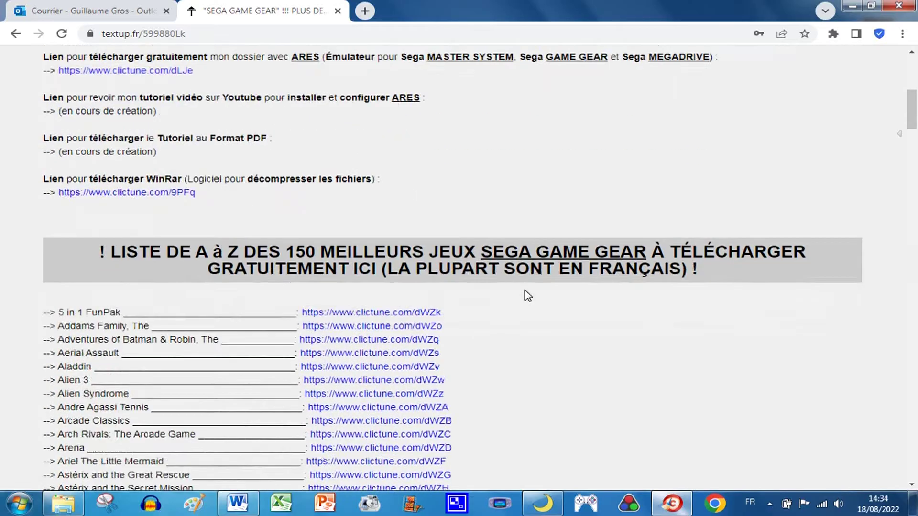
{"action": "left_click_drag", "start_coordinate": [283, 117], "coordinate": [674, 130]}
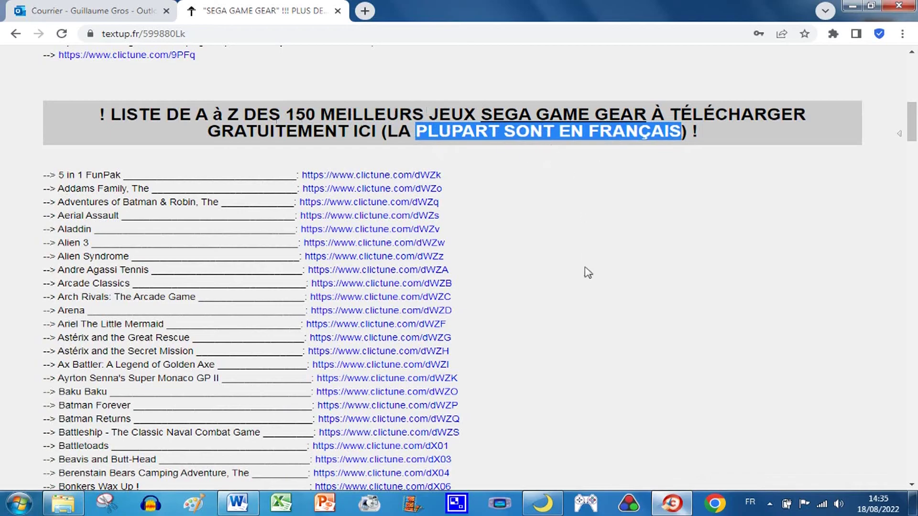
{"action": "scroll", "coordinate": [361, 363], "scroll_direction": "down", "scroll_amount": 1}
{"action": "scroll", "coordinate": [361, 363], "scroll_direction": "down", "scroll_amount": 20}
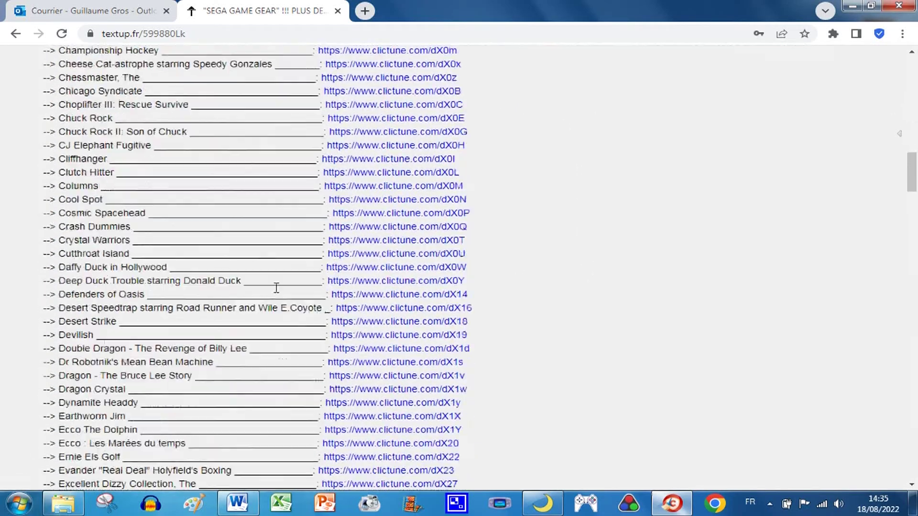
{"action": "scroll", "coordinate": [282, 290], "scroll_direction": "down", "scroll_amount": 10}
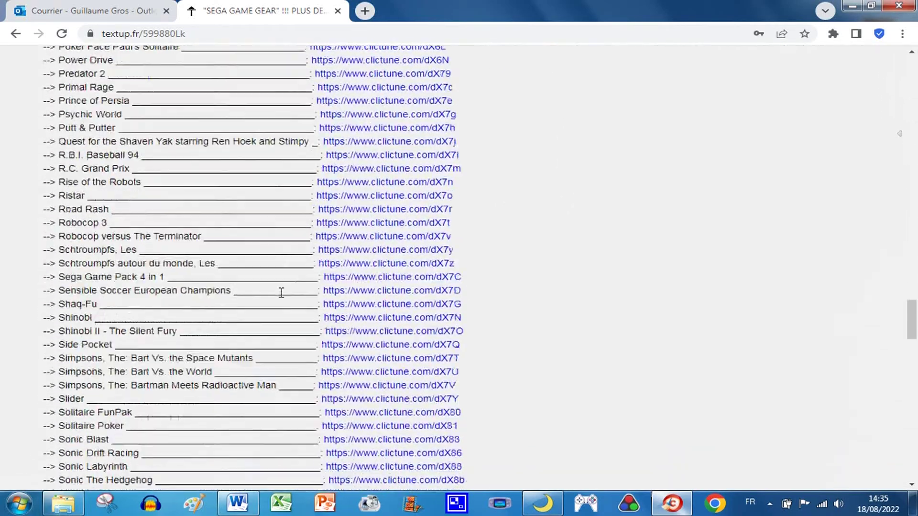
{"action": "scroll", "coordinate": [282, 293], "scroll_direction": "down", "scroll_amount": 4}
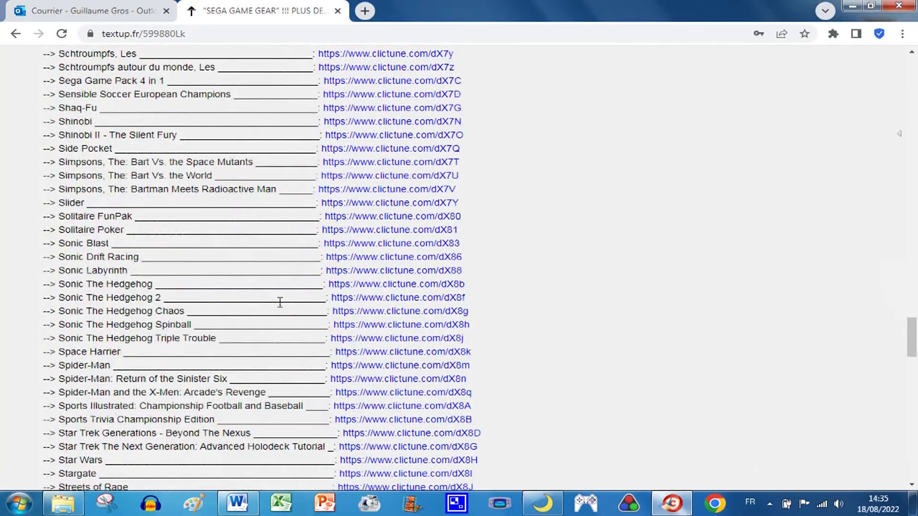
{"action": "left_click_drag", "start_coordinate": [60, 283], "coordinate": [152, 284]}
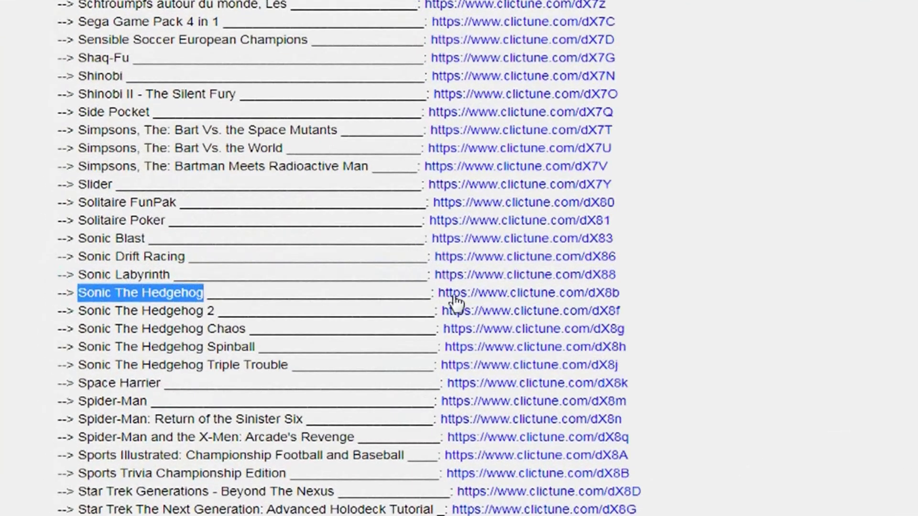
{"action": "left_click", "coordinate": [486, 298]}
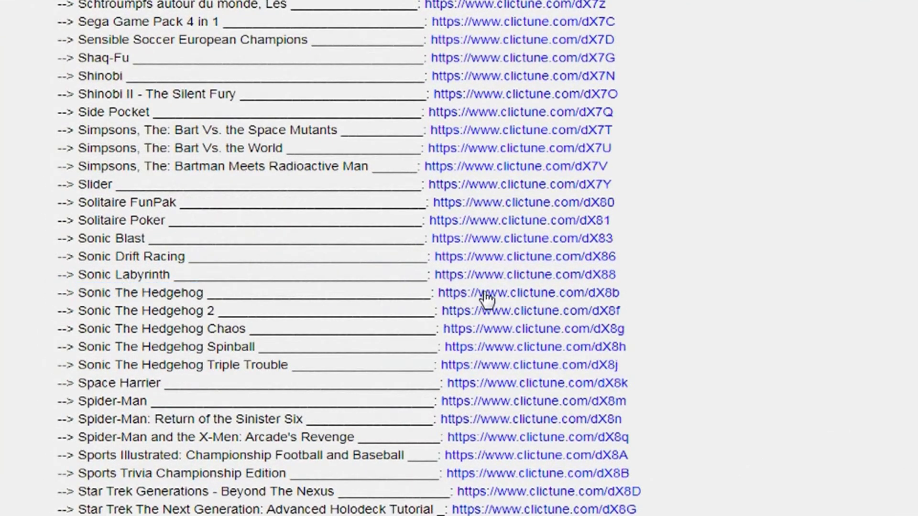
{"action": "right_click", "coordinate": [518, 299]}
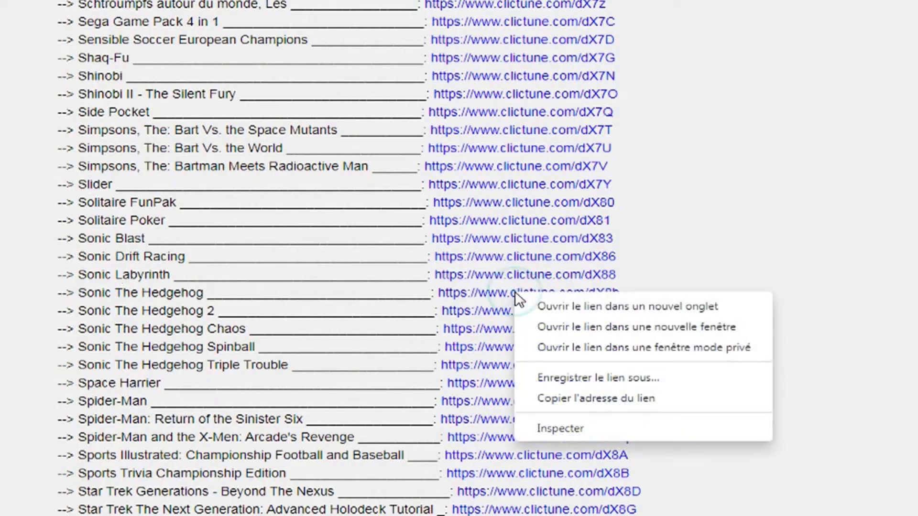
{"action": "left_click", "coordinate": [572, 303]}
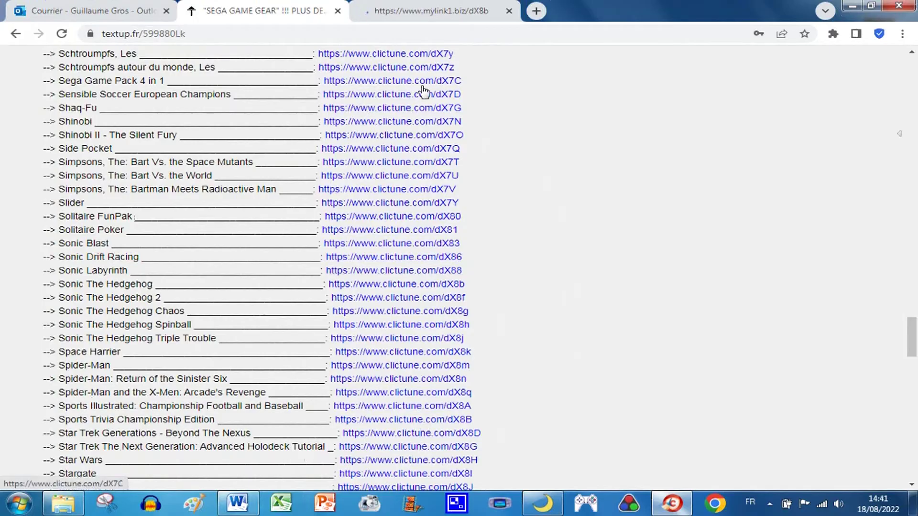
On the new Sonic The Hedgehog link page, wait out the countdown, follow the access link and close the blank pop-up window.
{"action": "left_click", "coordinate": [445, 13]}
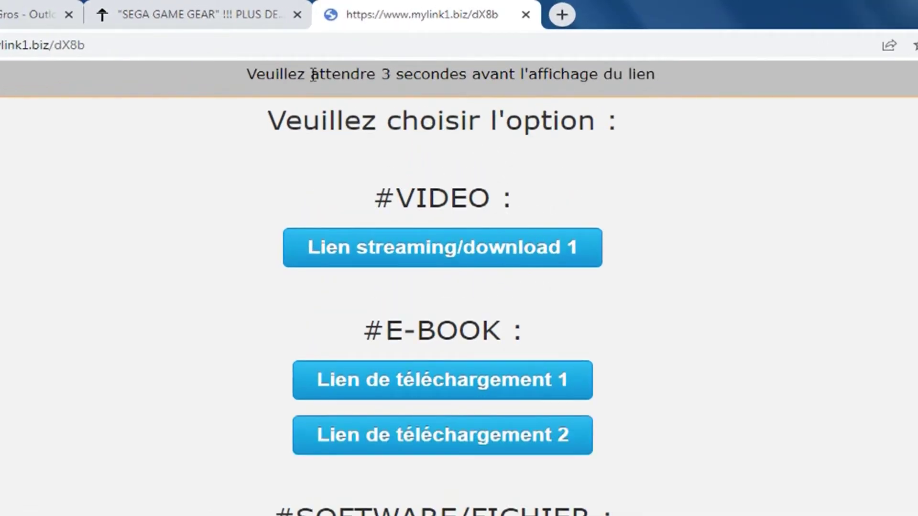
{"action": "left_click", "coordinate": [449, 79]}
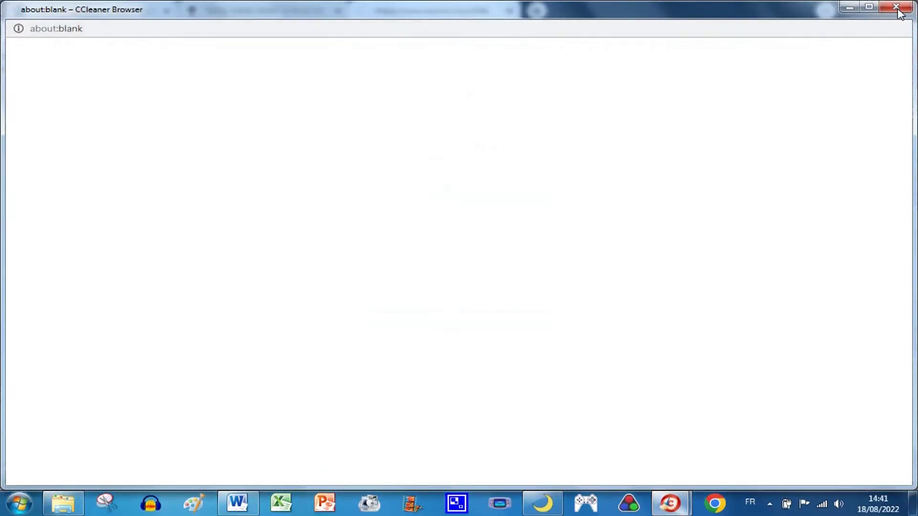
{"action": "left_click", "coordinate": [896, 8]}
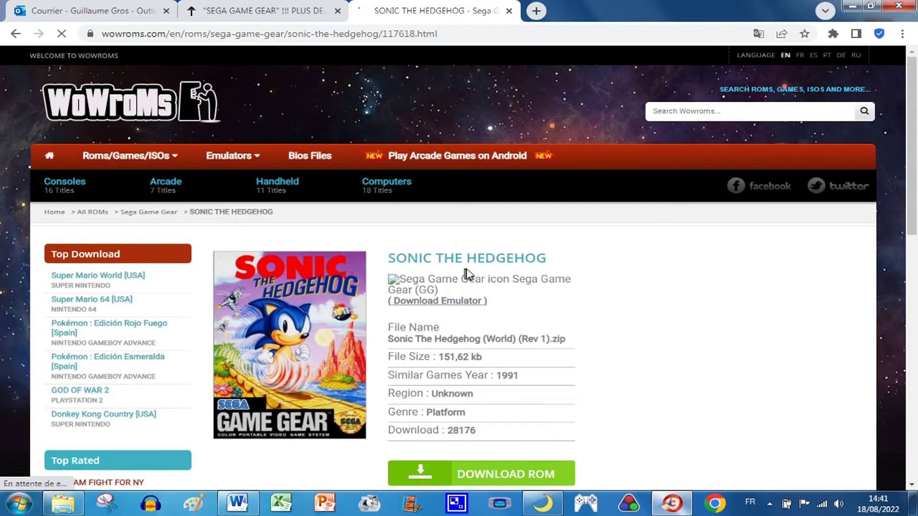
Download the Sonic The Hedgehog ROM zip for Sega Game Gear from its WoWroms page.
{"action": "scroll", "coordinate": [621, 325], "scroll_direction": "down", "scroll_amount": 2}
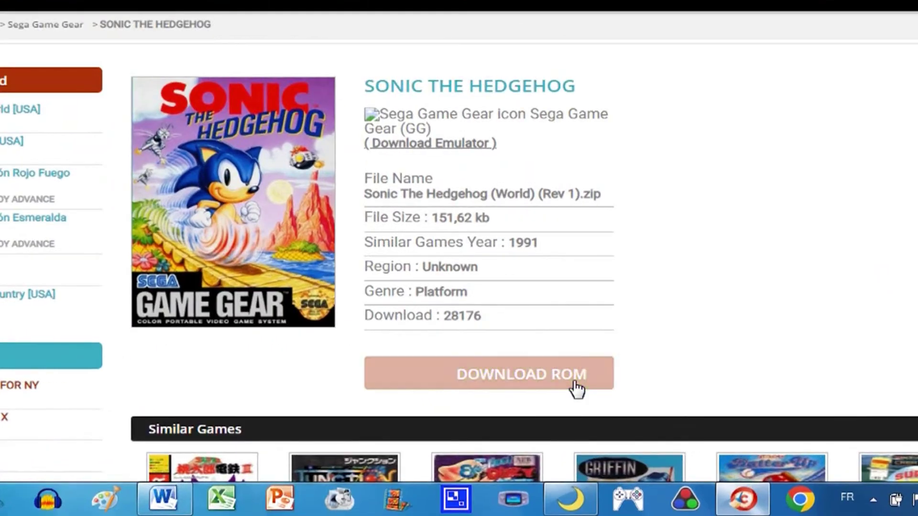
{"action": "left_click", "coordinate": [523, 381]}
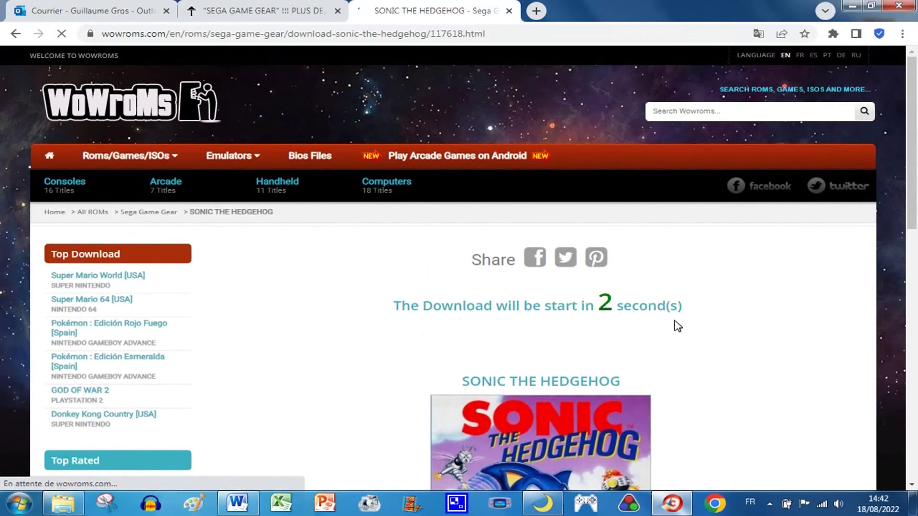
{"action": "scroll", "coordinate": [686, 330], "scroll_direction": "down", "scroll_amount": 4}
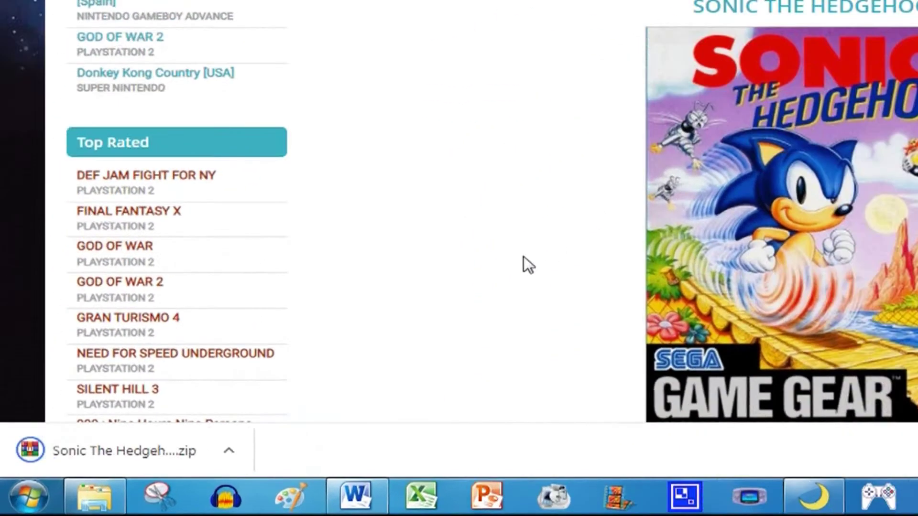
{"action": "left_click", "coordinate": [79, 450]}
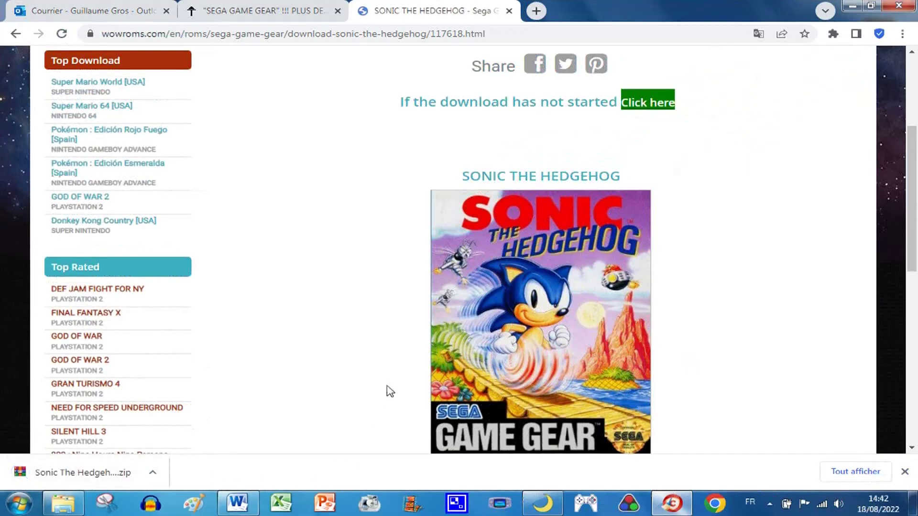
Return to the Game Gear list and open the Sega Master System games page from the other-console links at its end.
{"action": "left_click", "coordinate": [275, 10]}
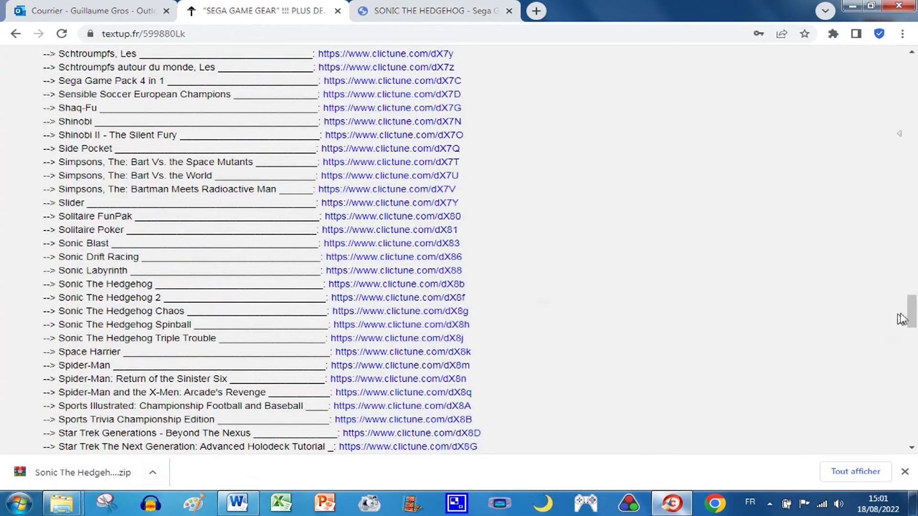
{"action": "left_click_drag", "start_coordinate": [902, 319], "coordinate": [916, 394]}
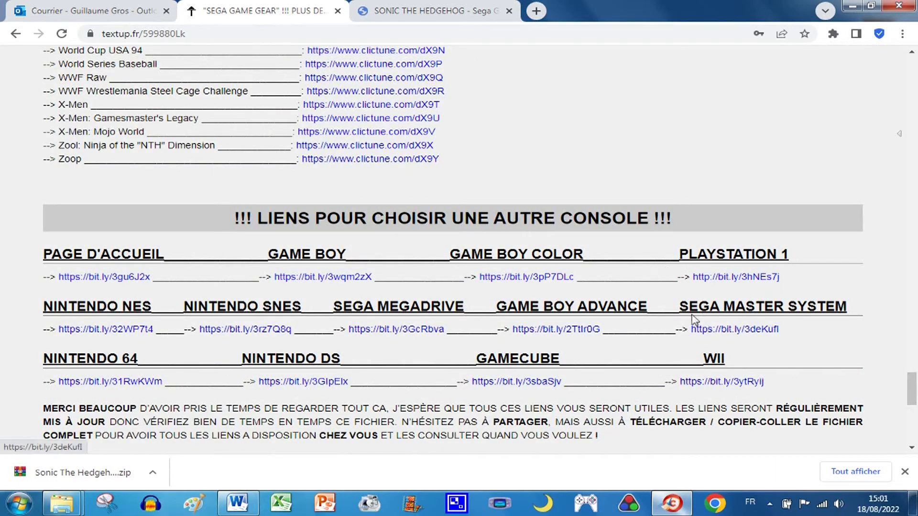
{"action": "left_click_drag", "start_coordinate": [723, 306], "coordinate": [847, 307]}
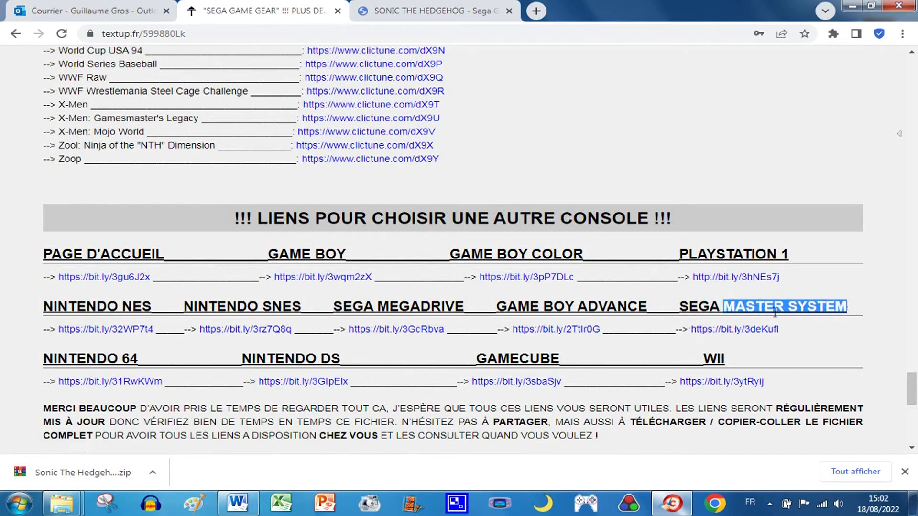
{"action": "left_click", "coordinate": [743, 329]}
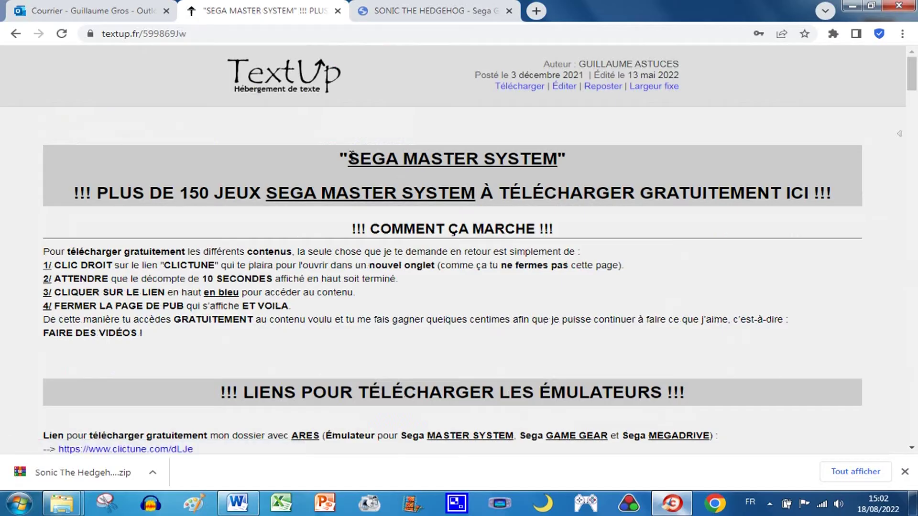
Find Golden Axe in the A-to-Z list of Sega Master System games and open its link in a new tab.
{"action": "left_click_drag", "start_coordinate": [351, 155], "coordinate": [556, 160]}
{"action": "scroll", "coordinate": [533, 306], "scroll_direction": "down", "scroll_amount": 8}
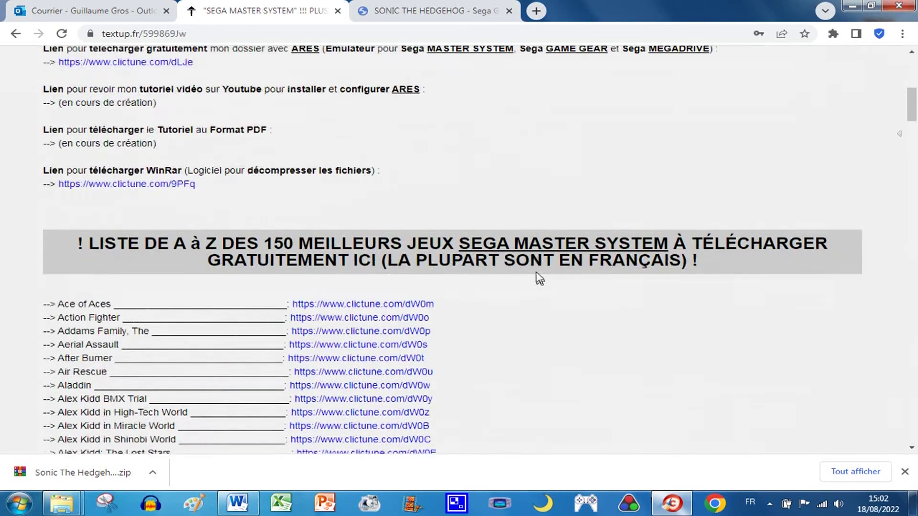
{"action": "scroll", "coordinate": [540, 279], "scroll_direction": "down", "scroll_amount": 3}
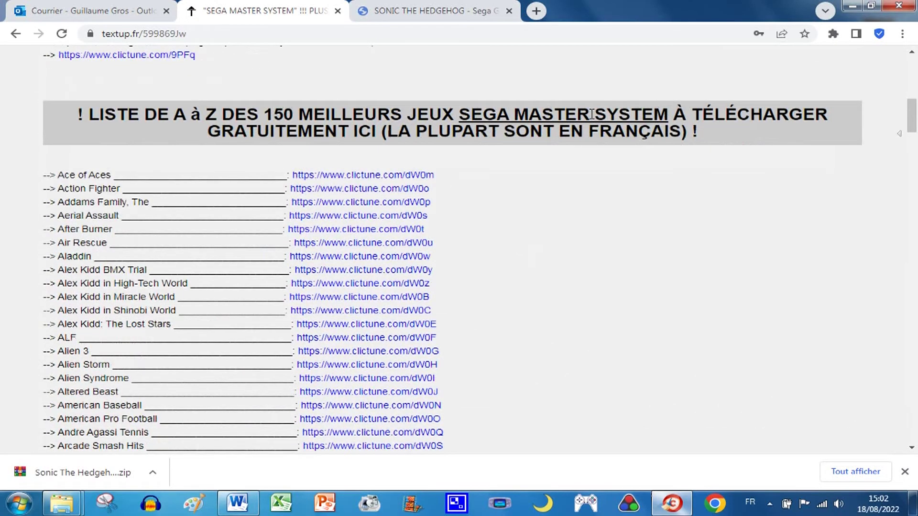
{"action": "scroll", "coordinate": [588, 311], "scroll_direction": "down", "scroll_amount": 20}
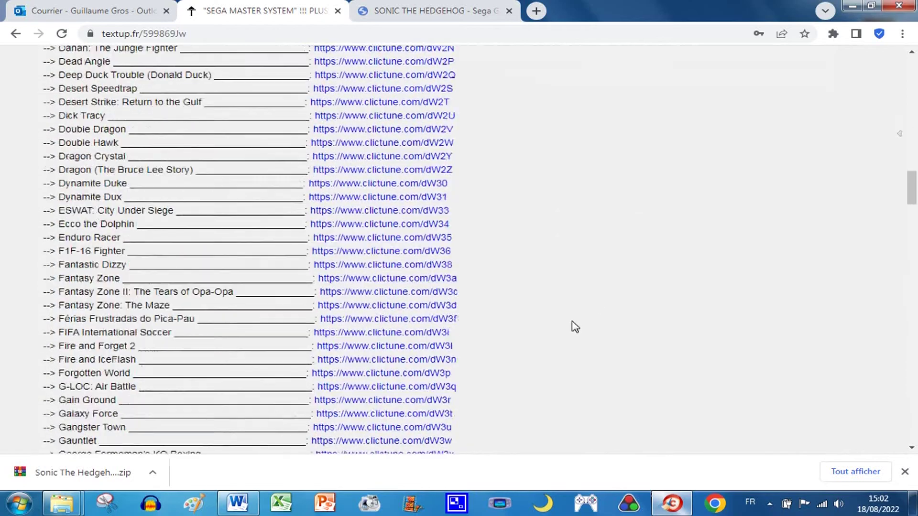
{"action": "scroll", "coordinate": [106, 351], "scroll_direction": "down", "scroll_amount": 2}
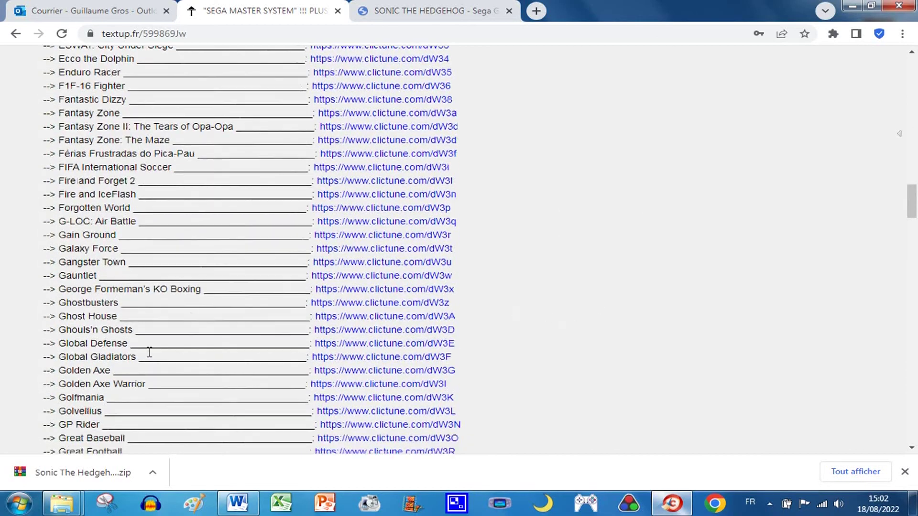
{"action": "left_click_drag", "start_coordinate": [112, 327], "coordinate": [64, 327]}
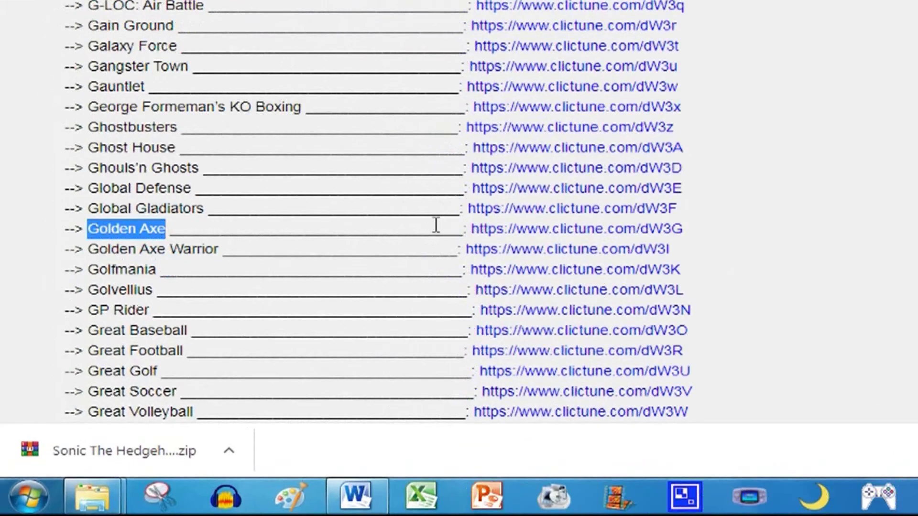
{"action": "right_click", "coordinate": [566, 227]}
{"action": "left_click", "coordinate": [570, 236]}
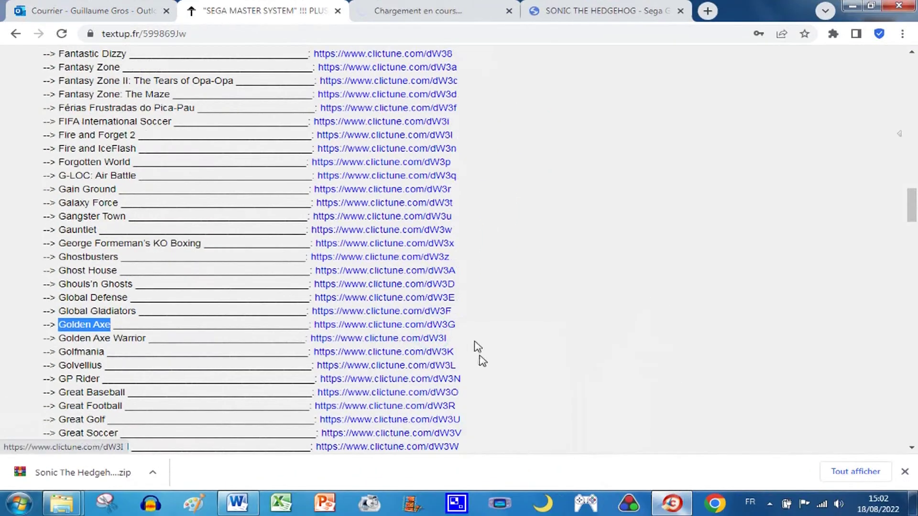
On the Golden Axe link page, follow the access link and close the blank pop-up window.
{"action": "left_click", "coordinate": [433, 12]}
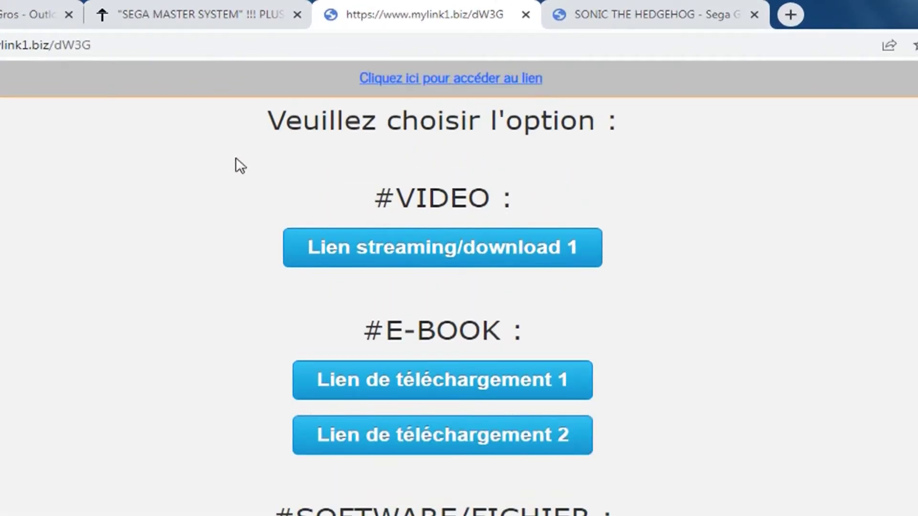
{"action": "left_click", "coordinate": [436, 76]}
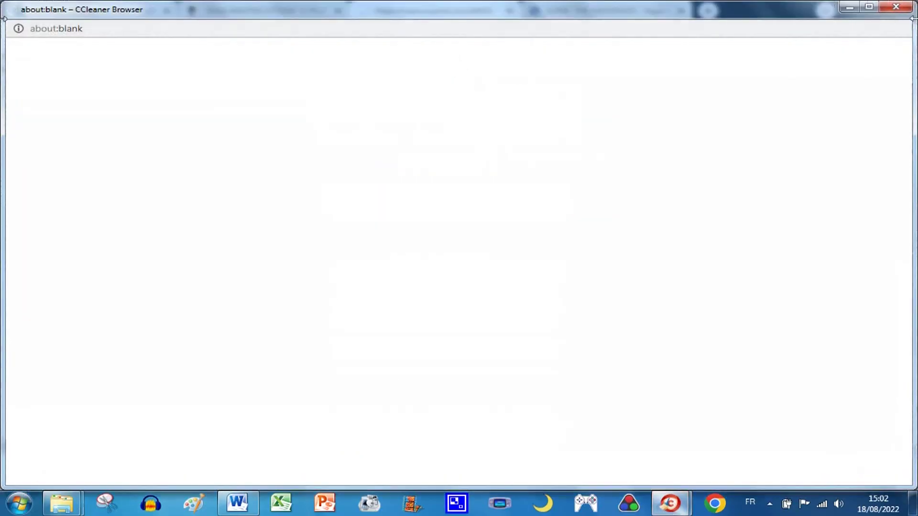
{"action": "left_click", "coordinate": [896, 7]}
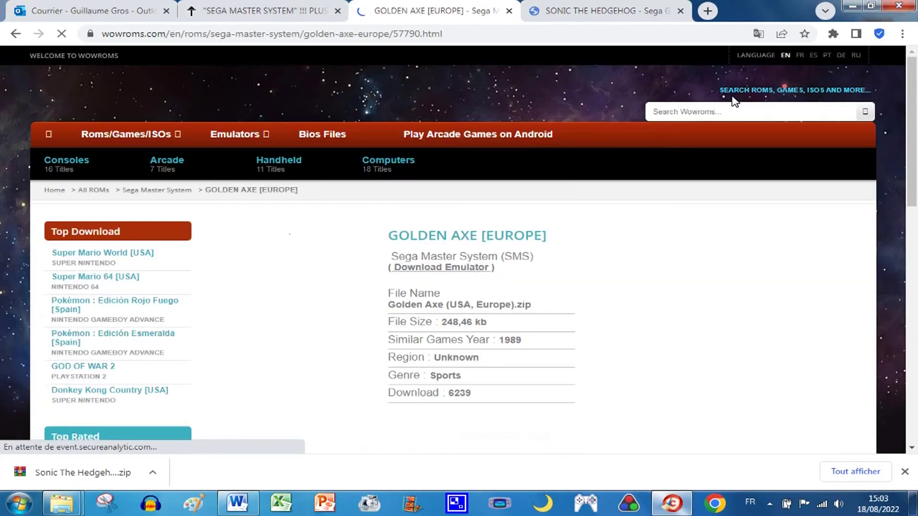
Download the Golden Axe ROM zip for Sega Master System from its WoWroms page.
{"action": "scroll", "coordinate": [622, 268], "scroll_direction": "down", "scroll_amount": 1}
{"action": "scroll", "coordinate": [626, 274], "scroll_direction": "down", "scroll_amount": 1}
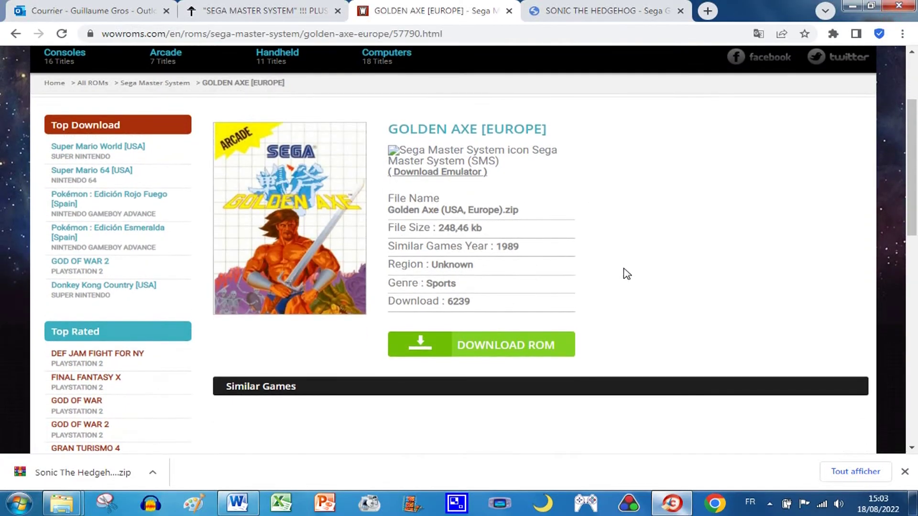
{"action": "left_click", "coordinate": [484, 348]}
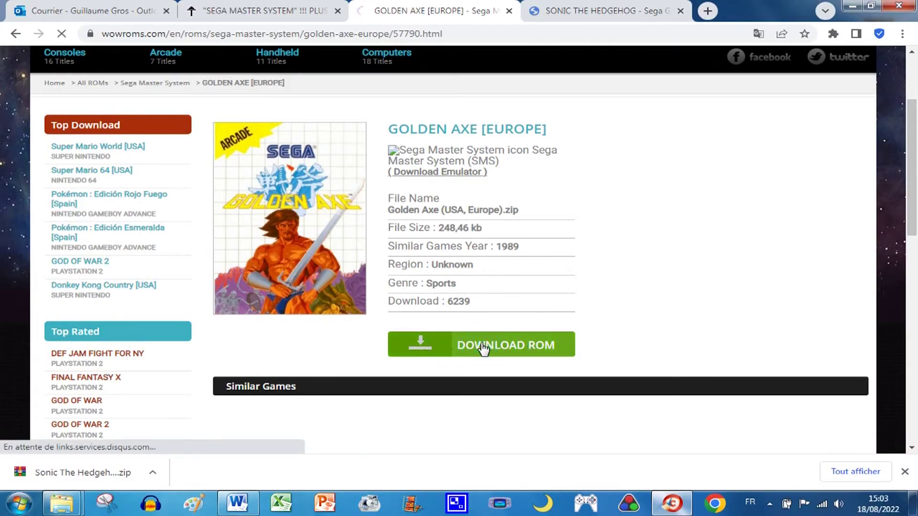
{"action": "scroll", "coordinate": [584, 329], "scroll_direction": "down", "scroll_amount": 4}
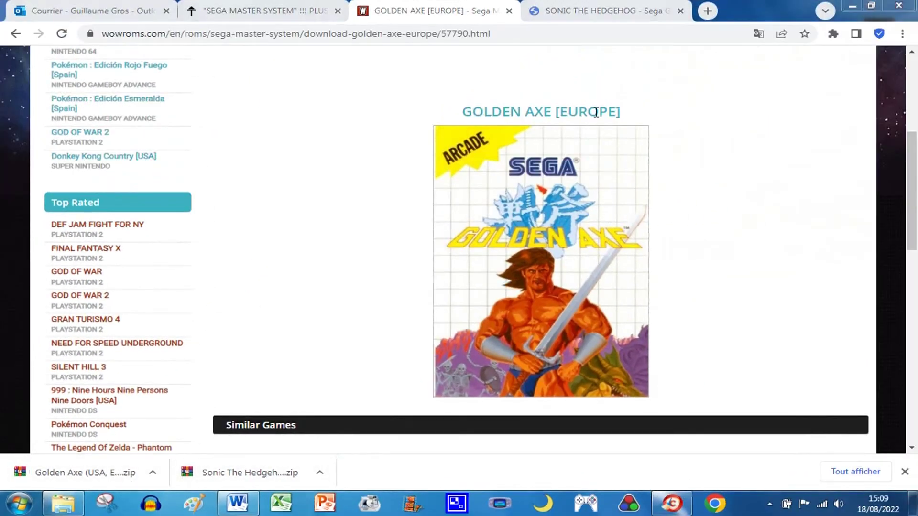
Return to the Master System list and open the Sega Mega Drive games page from the other-console links at its end.
{"action": "left_click", "coordinate": [275, 15]}
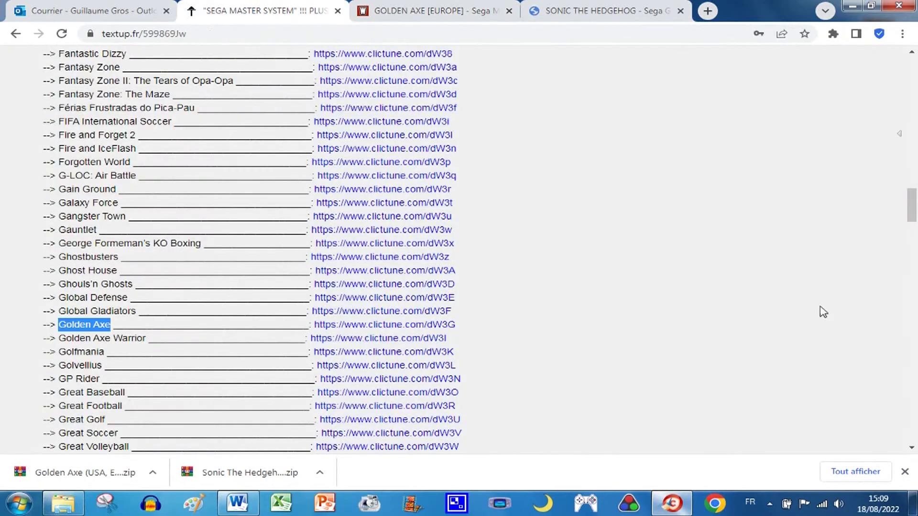
{"action": "left_click_drag", "start_coordinate": [913, 217], "coordinate": [916, 411]}
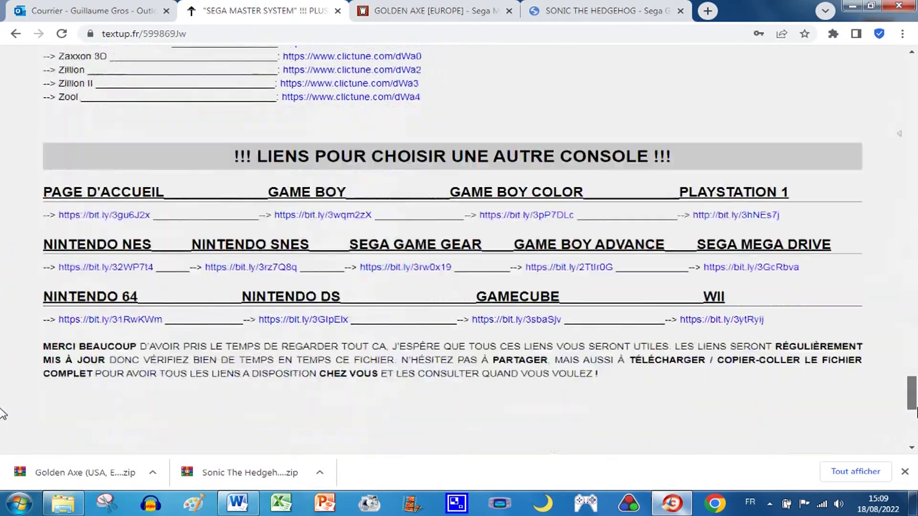
{"action": "scroll", "coordinate": [915, 407], "scroll_direction": "down", "scroll_amount": 1}
{"action": "left_click_drag", "start_coordinate": [742, 206], "coordinate": [831, 206]}
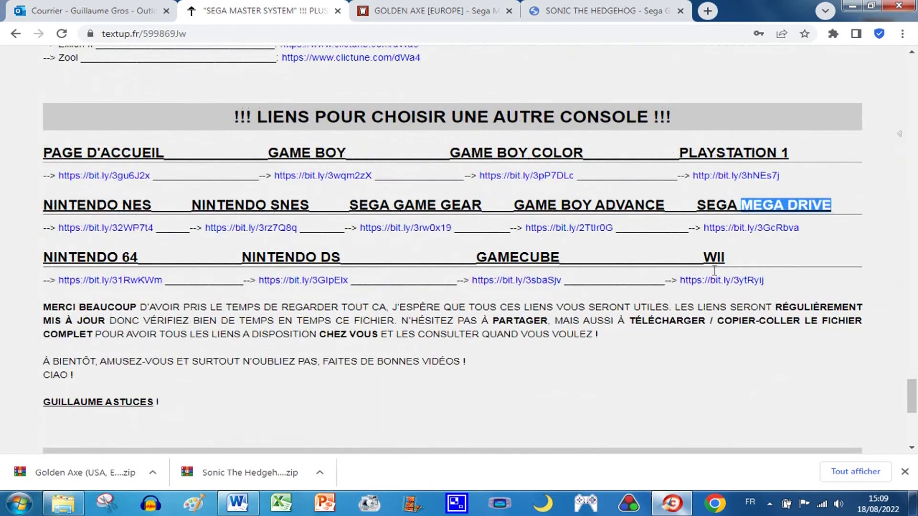
{"action": "left_click", "coordinate": [763, 231]}
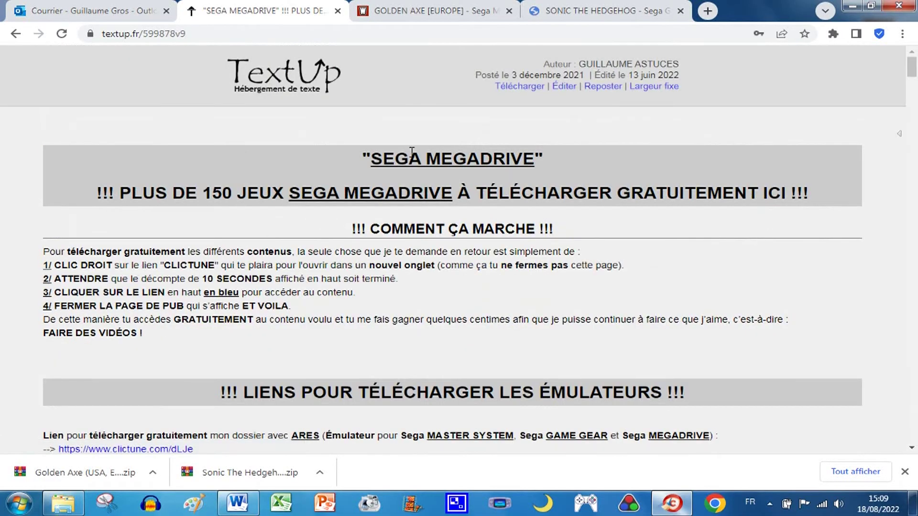
Find Streets of Rage 1 in the A-to-Z list of Sega Megadrive games and open its link in a new tab.
{"action": "left_click_drag", "start_coordinate": [427, 158], "coordinate": [540, 161]}
{"action": "scroll", "coordinate": [539, 160], "scroll_direction": "down", "scroll_amount": 12}
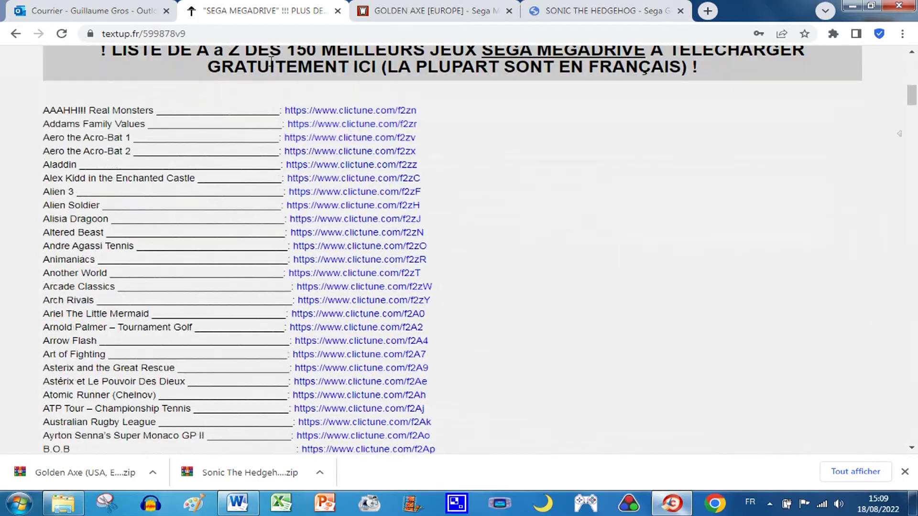
{"action": "scroll", "coordinate": [415, 335], "scroll_direction": "down", "scroll_amount": 20}
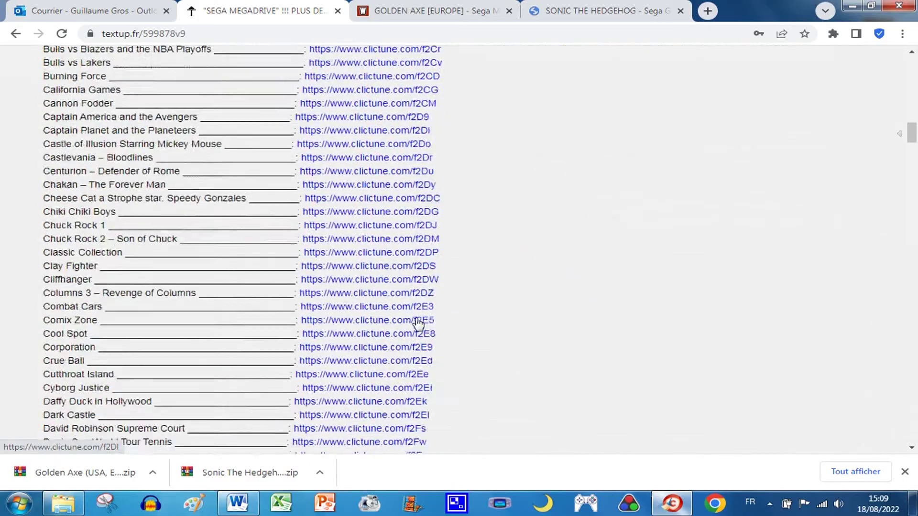
{"action": "scroll", "coordinate": [454, 334], "scroll_direction": "down", "scroll_amount": 20}
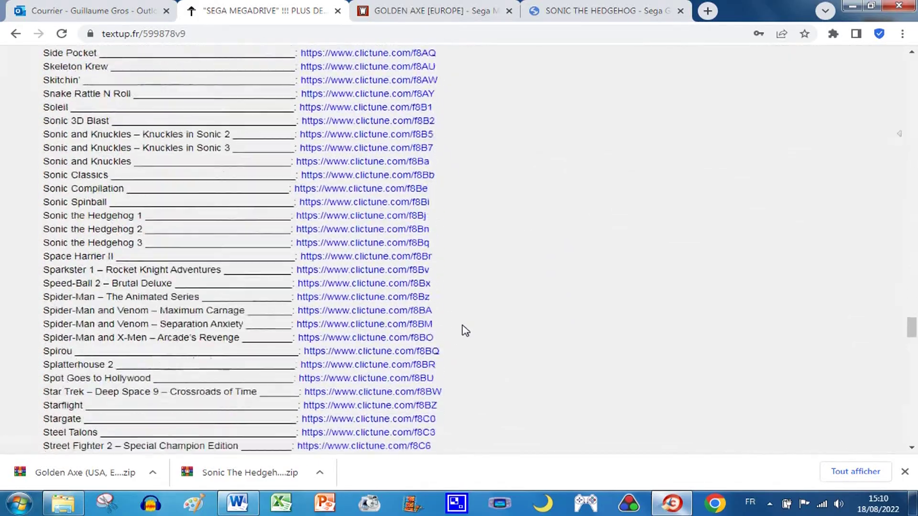
{"action": "right_click", "coordinate": [404, 302]}
{"action": "left_click", "coordinate": [441, 313]}
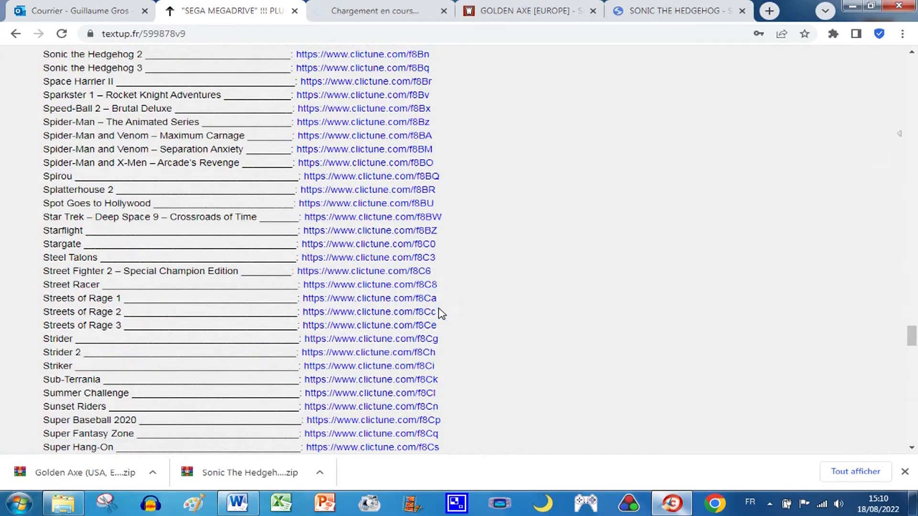
Wait out the countdown on the Streets of Rage link page, follow the access link and download the ROM zip from WoWroms.
{"action": "left_click", "coordinate": [408, 14]}
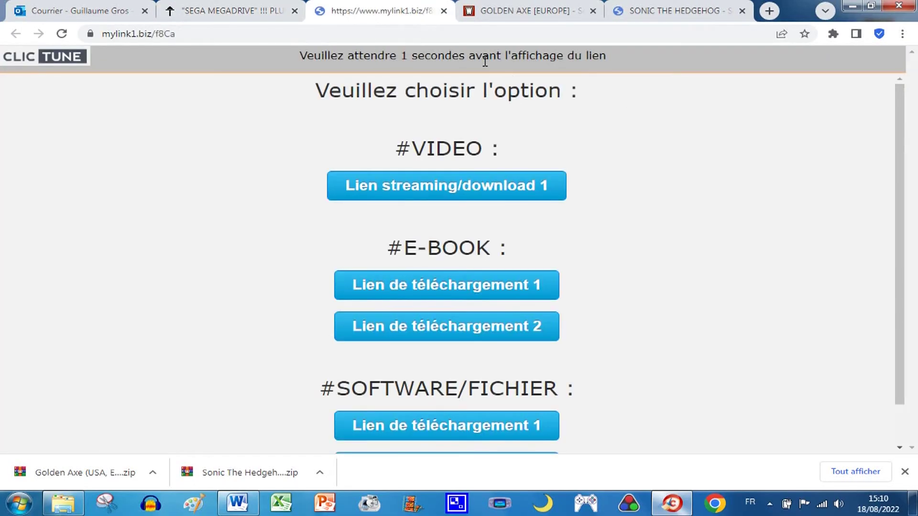
{"action": "left_click", "coordinate": [458, 60]}
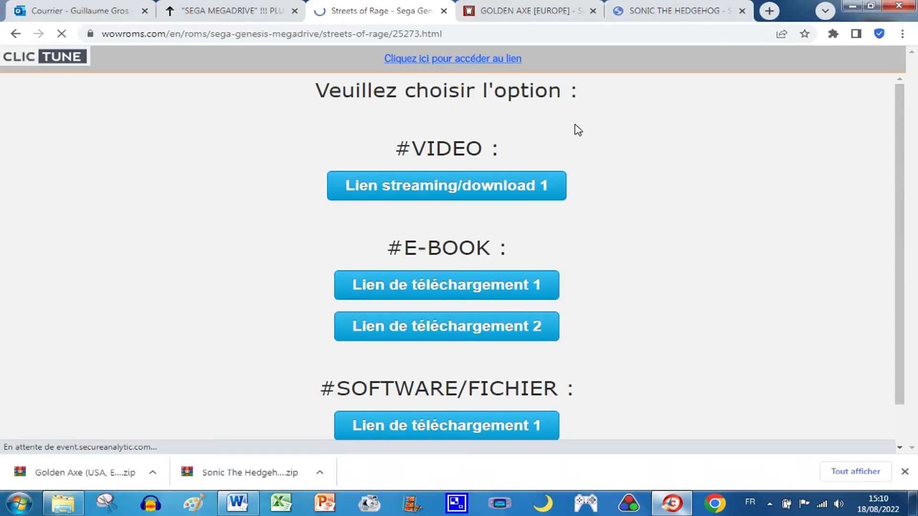
{"action": "scroll", "coordinate": [640, 253], "scroll_direction": "down", "scroll_amount": 1}
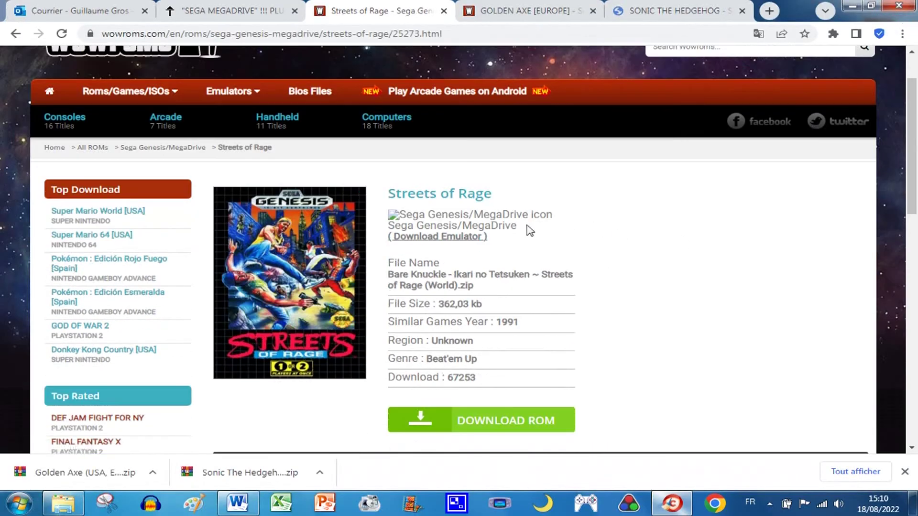
{"action": "scroll", "coordinate": [587, 290], "scroll_direction": "down", "scroll_amount": 1}
{"action": "left_click", "coordinate": [500, 354]}
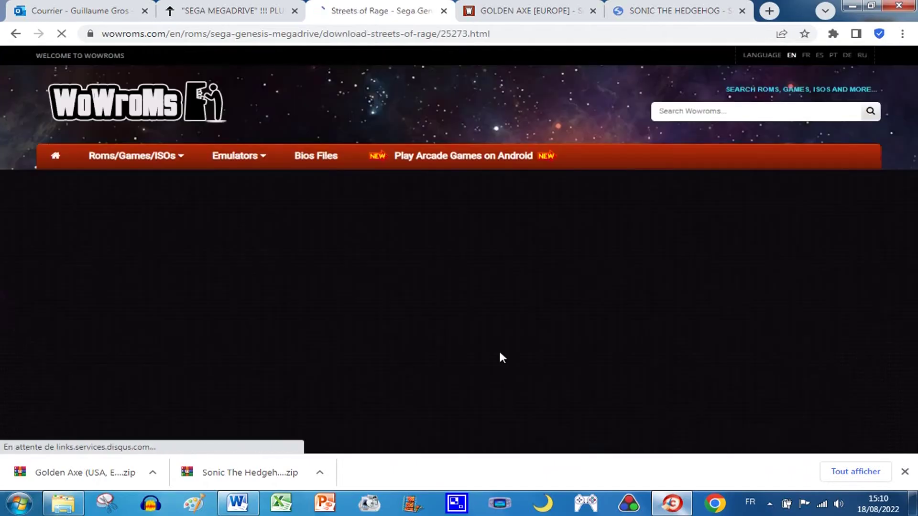
{"action": "scroll", "coordinate": [774, 317], "scroll_direction": "down", "scroll_amount": 3}
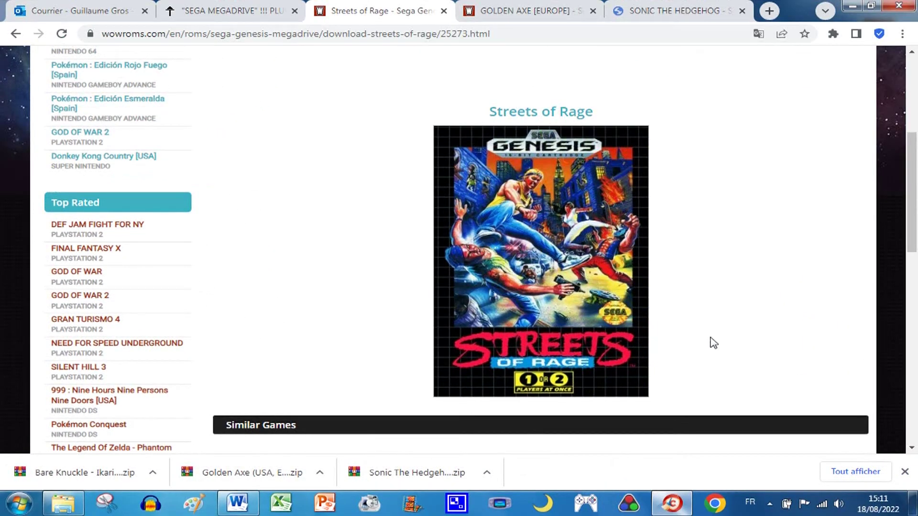
{"action": "scroll", "coordinate": [712, 342], "scroll_direction": "up", "scroll_amount": 1}
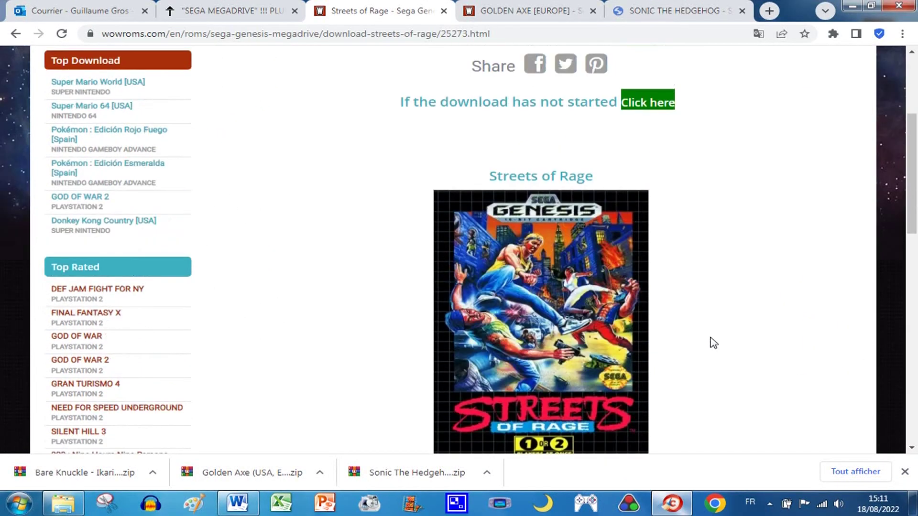
{"action": "scroll", "coordinate": [713, 342], "scroll_direction": "down", "scroll_amount": 1}
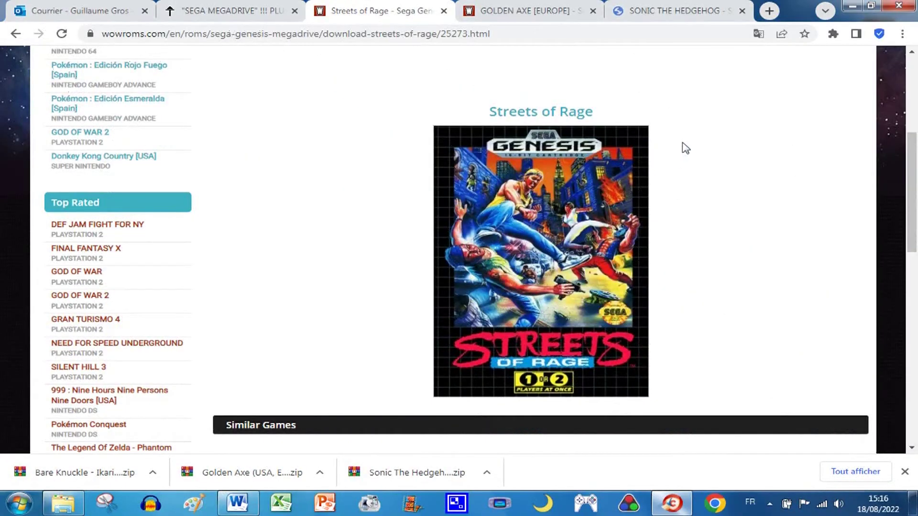
Close the Streets of Rage, Golden Axe and Sonic The Hedgehog browser tabs.
{"action": "left_click", "coordinate": [443, 10]}
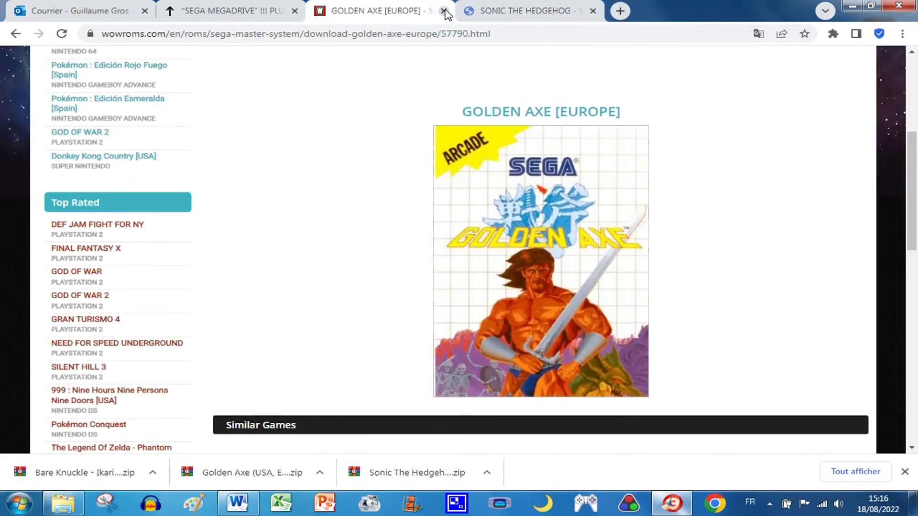
{"action": "left_click", "coordinate": [443, 10]}
{"action": "left_click", "coordinate": [508, 11]}
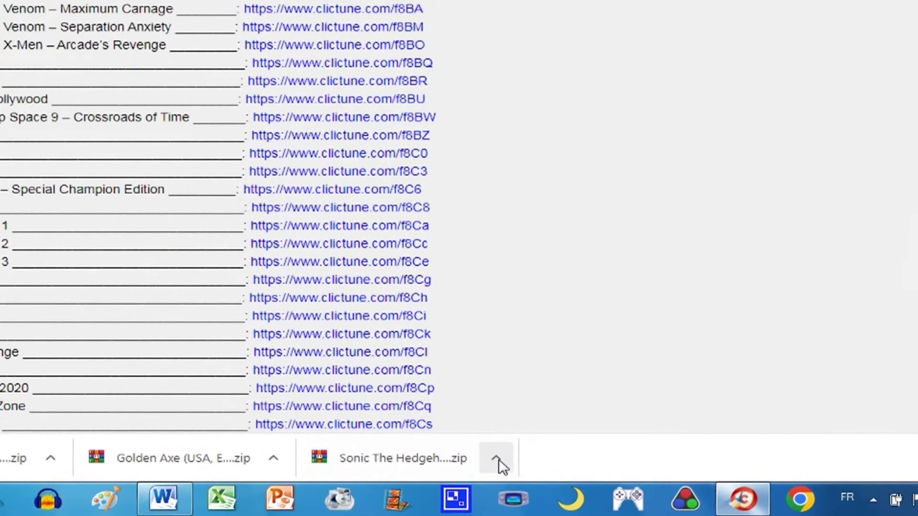
Show the downloaded Sonic The Hedgehog zip in its Downloads folder and maximize the folder window.
{"action": "left_click", "coordinate": [488, 475]}
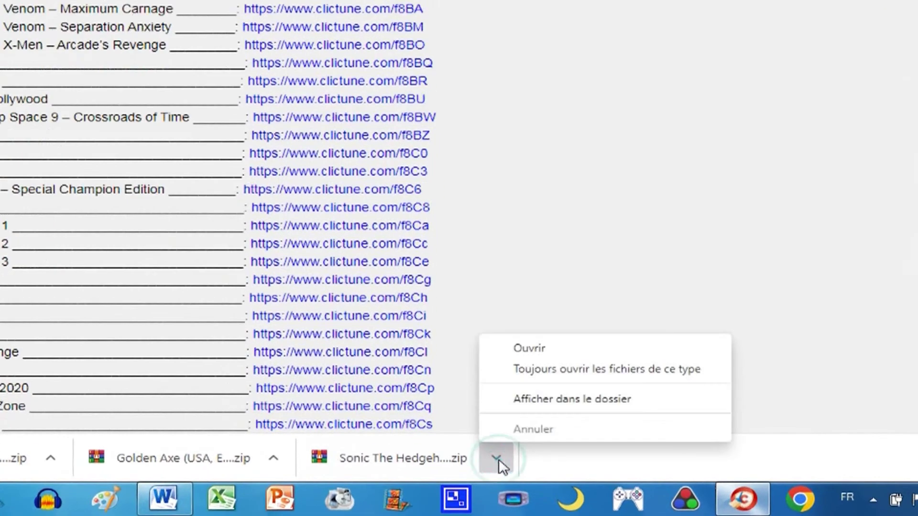
{"action": "left_click", "coordinate": [589, 398]}
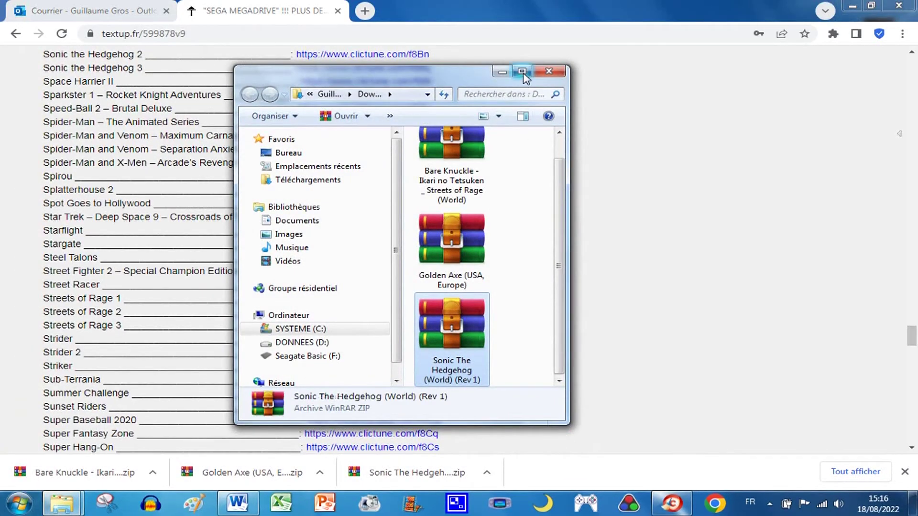
{"action": "left_click", "coordinate": [522, 72]}
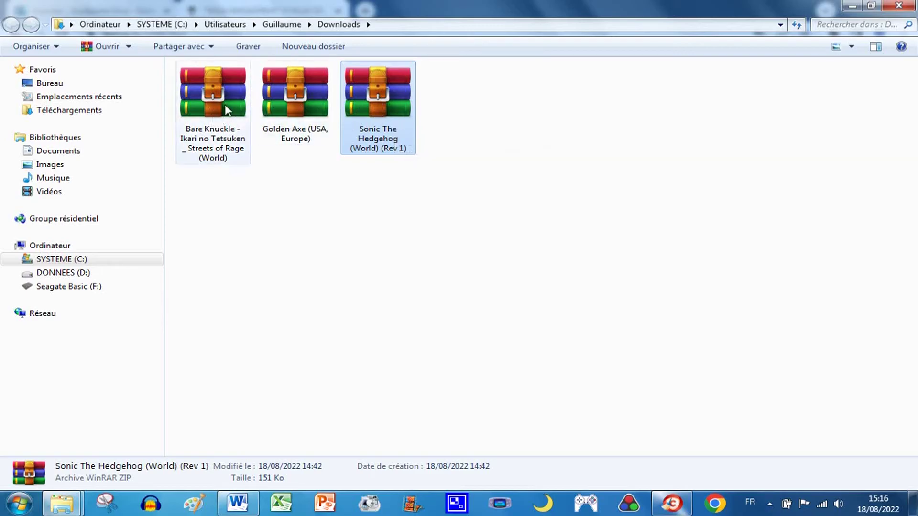
Extract the Streets of Rage, Golden Axe and Sonic The Hedgehog zip archives directly into the Downloads folder.
{"action": "left_click_drag", "start_coordinate": [447, 203], "coordinate": [176, 88]}
{"action": "right_click", "coordinate": [387, 105]}
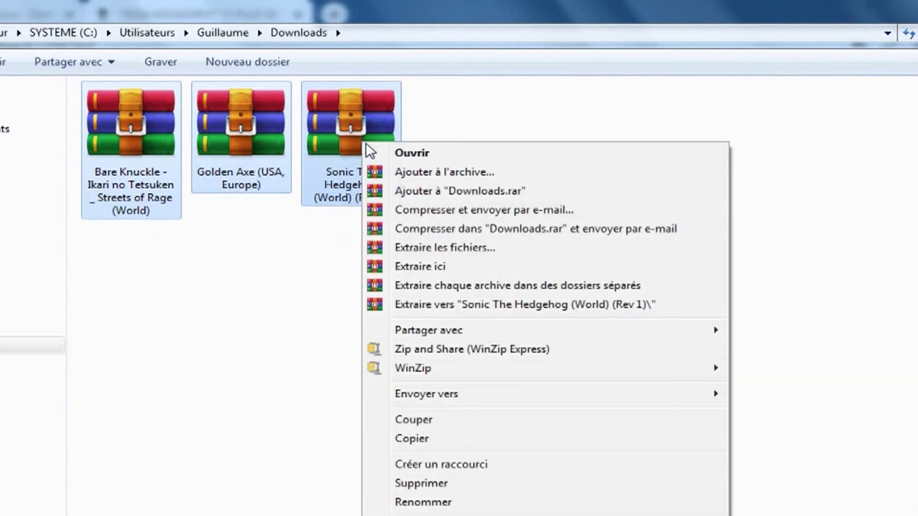
{"action": "left_click", "coordinate": [436, 271]}
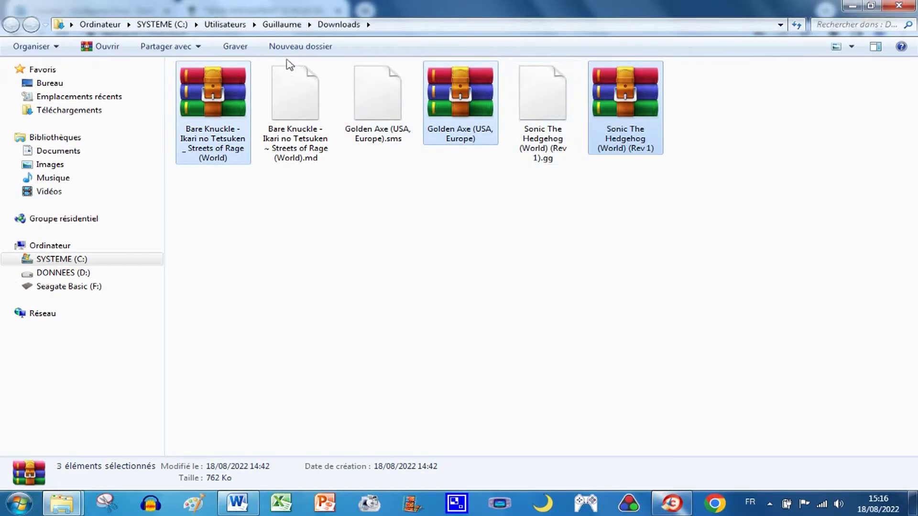
Delete the three original zip archives from the Downloads folder.
{"action": "right_click", "coordinate": [645, 112]}
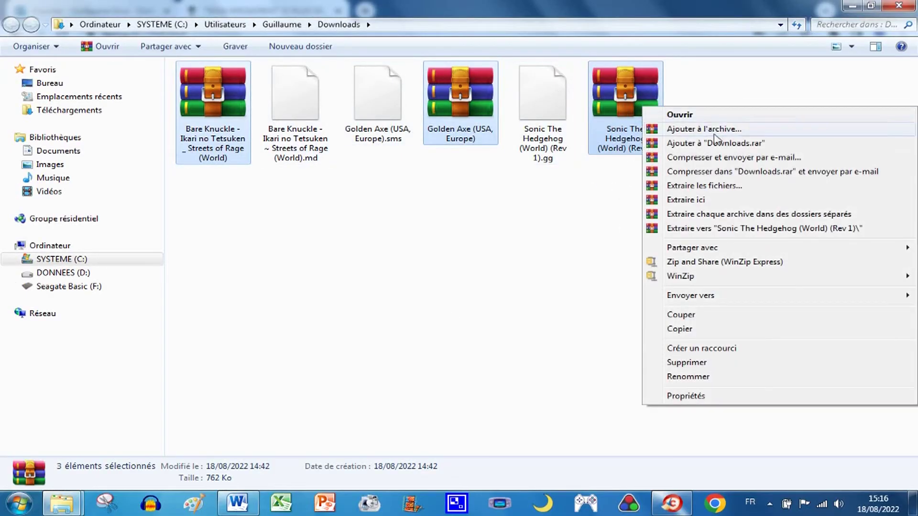
{"action": "left_click", "coordinate": [691, 363]}
{"action": "left_click", "coordinate": [515, 263]}
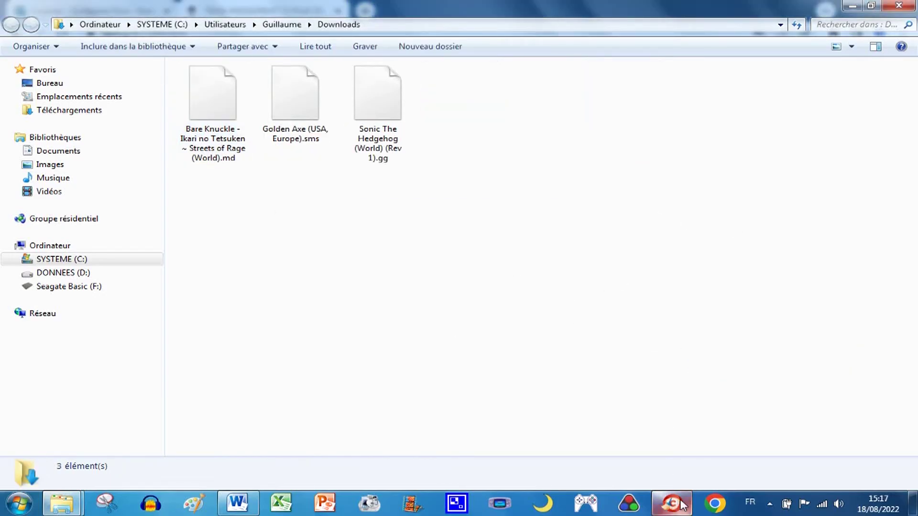
Uncover the desktop and move the Streets of Rage .md file into Jeux Mega Drive and the Golden Axe .sms file into Jeux Master System.
{"action": "left_click_drag", "start_coordinate": [678, 7], "coordinate": [463, 79]}
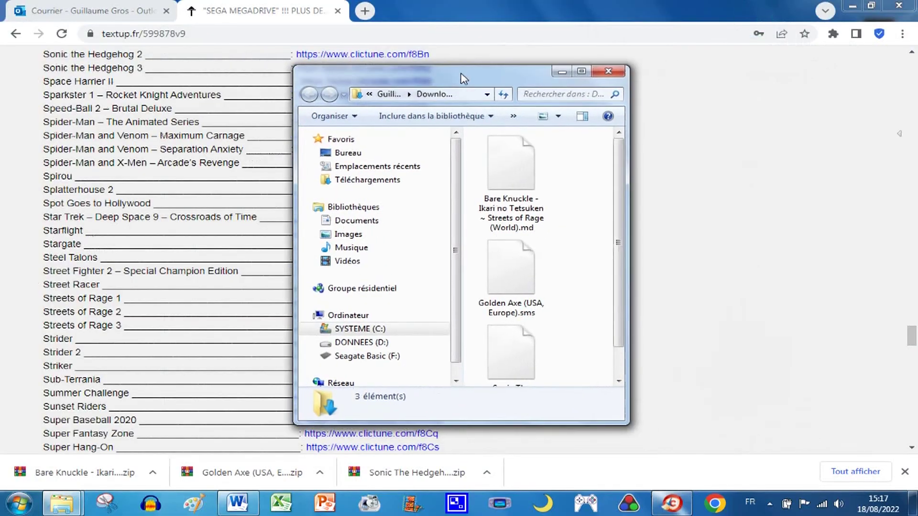
{"action": "left_click", "coordinate": [851, 5]}
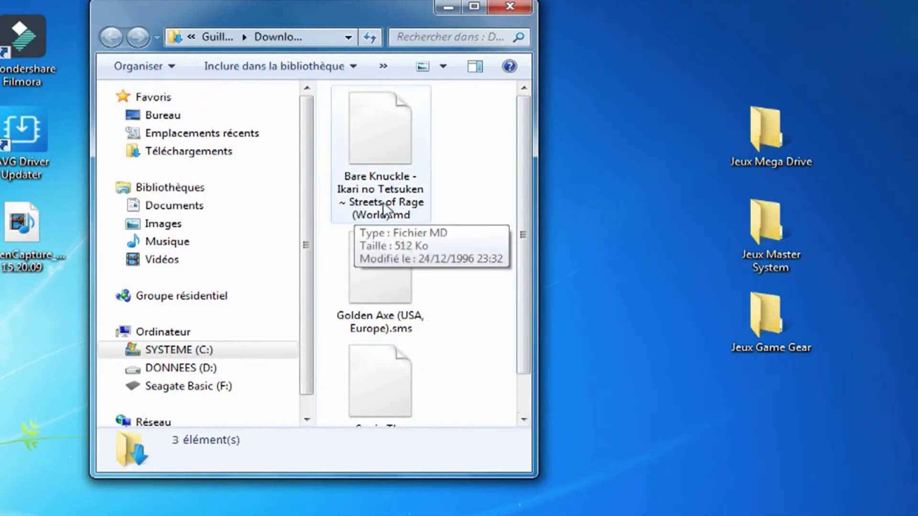
{"action": "left_click_drag", "start_coordinate": [389, 167], "coordinate": [777, 148]}
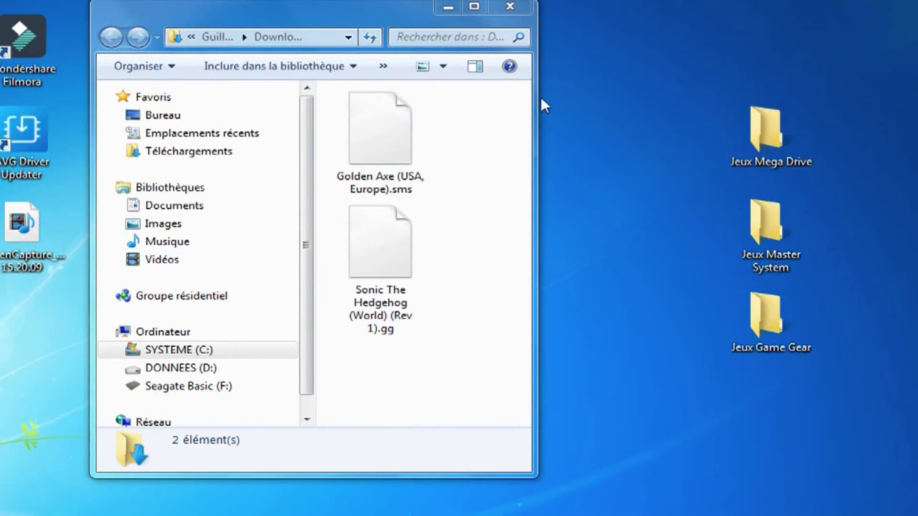
{"action": "left_click", "coordinate": [385, 151]}
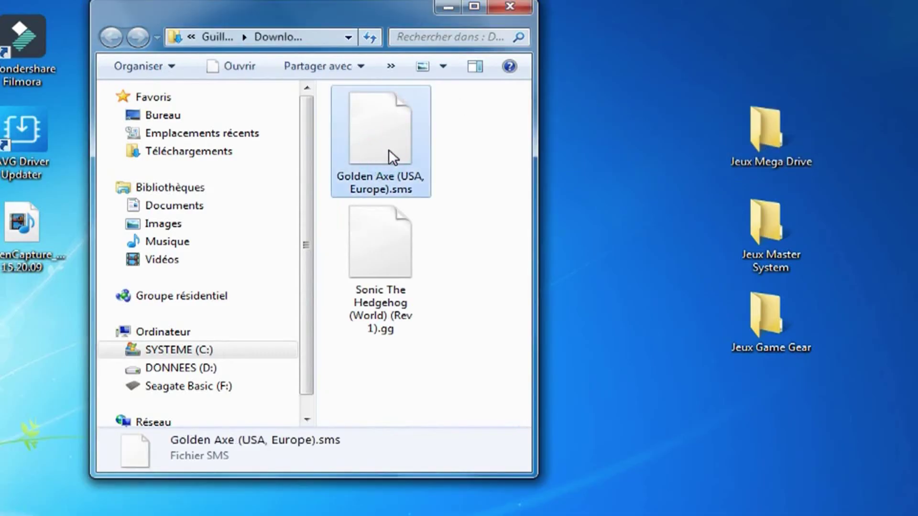
{"action": "left_click_drag", "start_coordinate": [383, 141], "coordinate": [776, 254]}
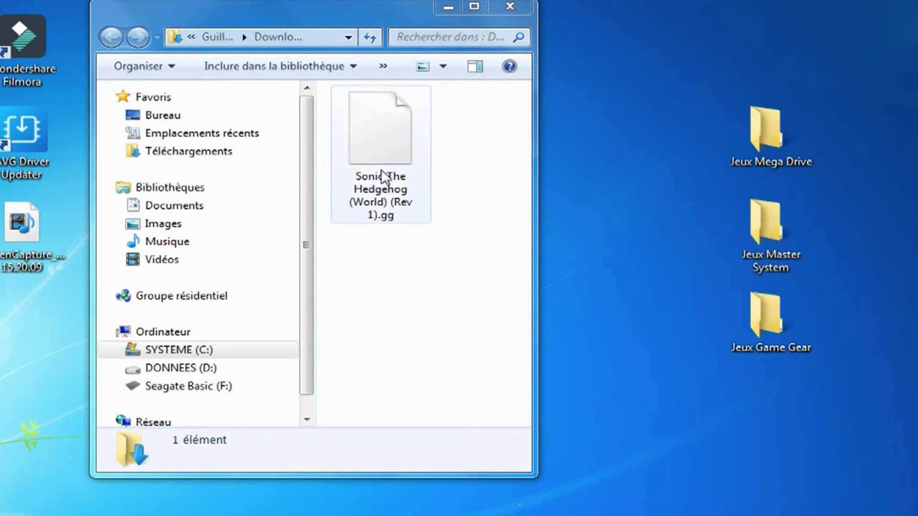
Move the Sonic The Hedgehog .gg file into Jeux Game Gear, and check the contents of the Jeux Mega Drive folder.
{"action": "left_click_drag", "start_coordinate": [389, 136], "coordinate": [781, 335]}
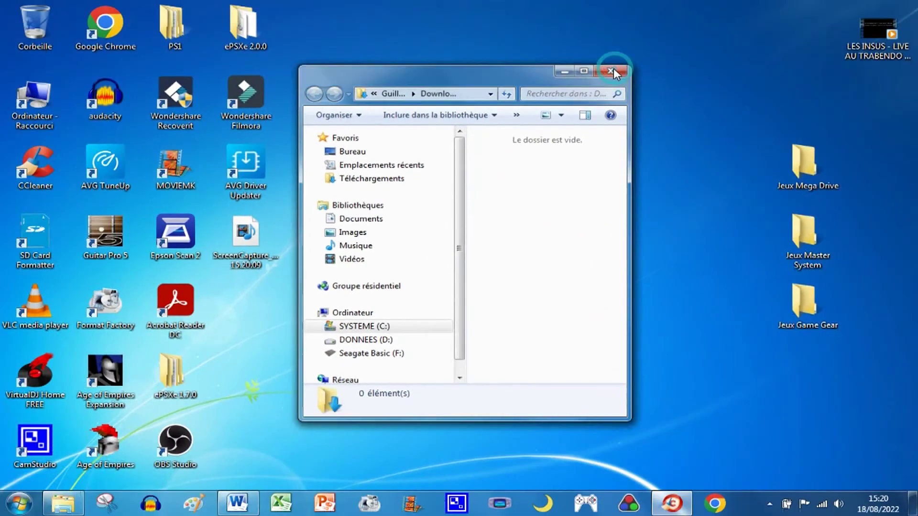
{"action": "left_click", "coordinate": [551, 31]}
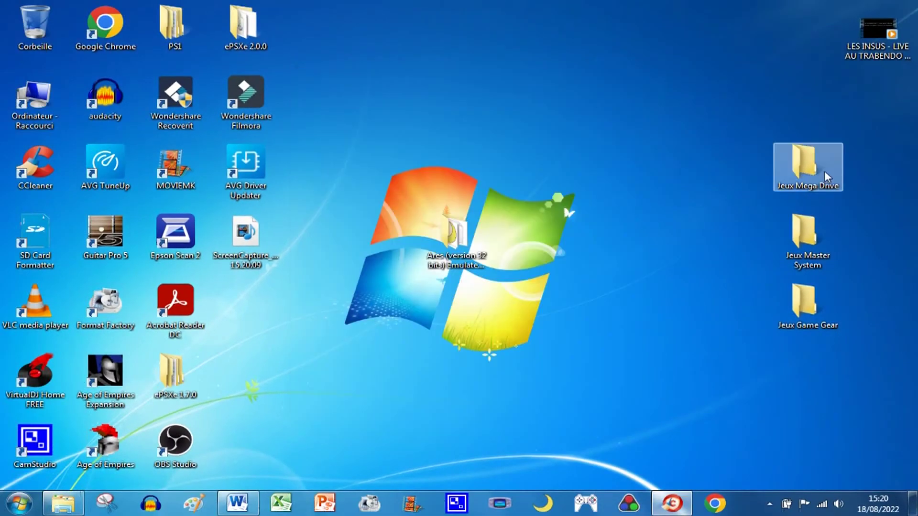
{"action": "double_click", "coordinate": [796, 152]}
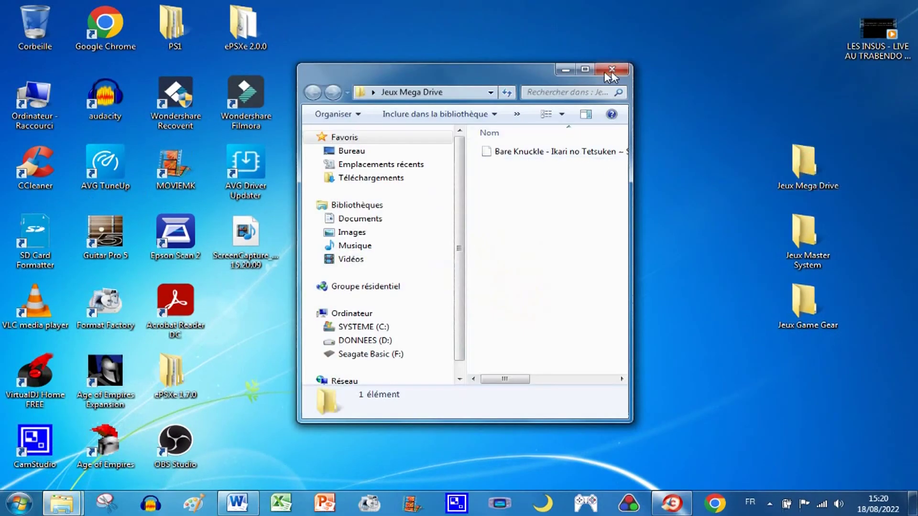
{"action": "left_click", "coordinate": [584, 69]}
{"action": "left_click", "coordinate": [899, 5]}
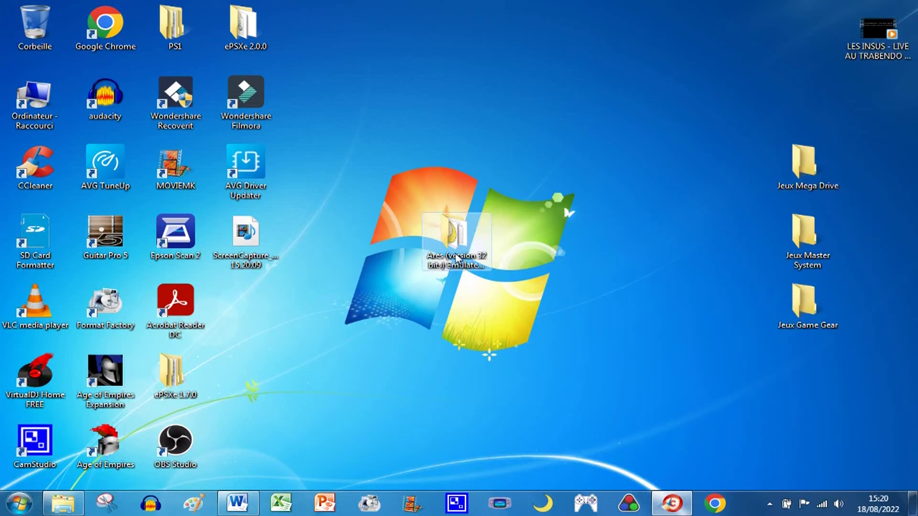
Launch the lucia emulator and load the Game Gear game Sonic The Hedgehog (World) (Rev 1).gg from the Jeux Game Gear folder.
{"action": "left_click", "coordinate": [544, 503]}
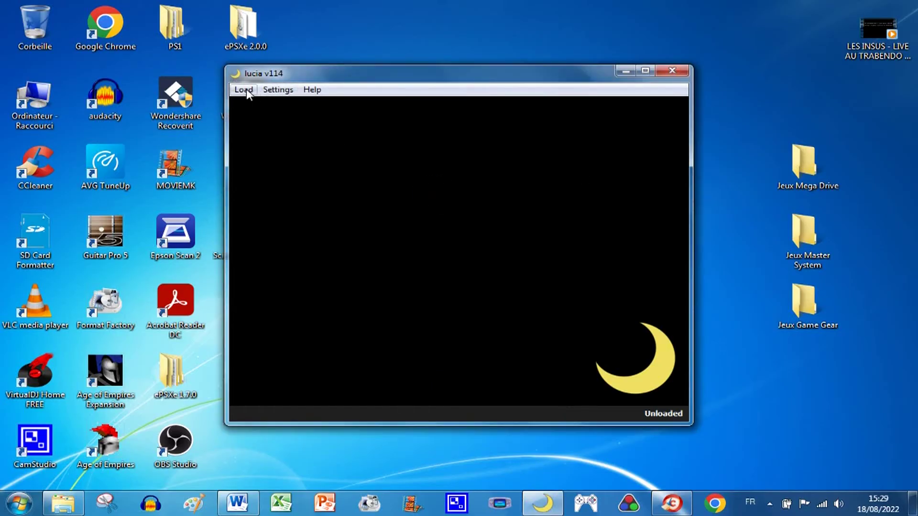
{"action": "left_click", "coordinate": [244, 89]}
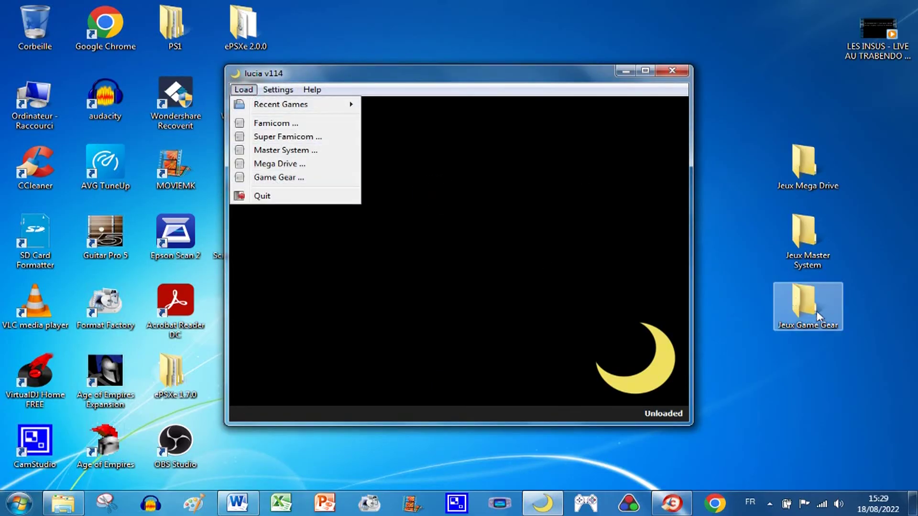
{"action": "key", "text": "j"}
{"action": "key", "text": "j"}
{"action": "key", "text": "j"}
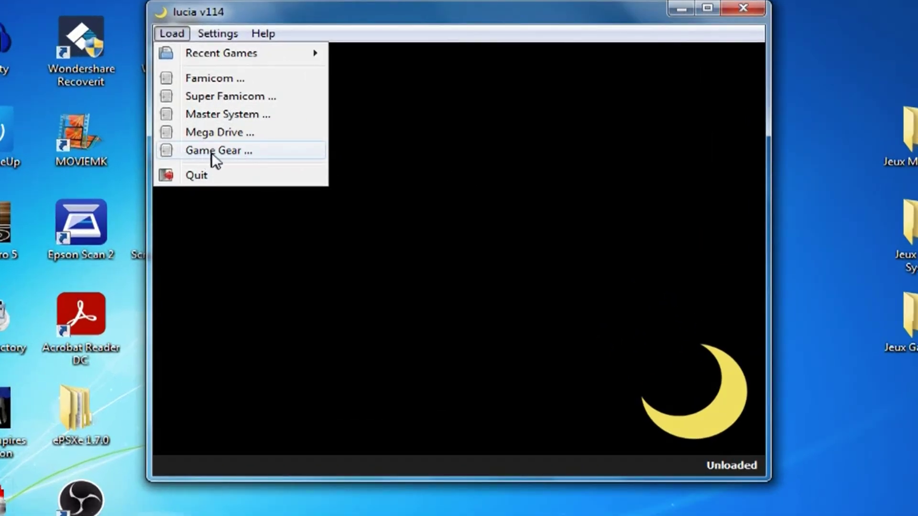
{"action": "left_click", "coordinate": [214, 152]}
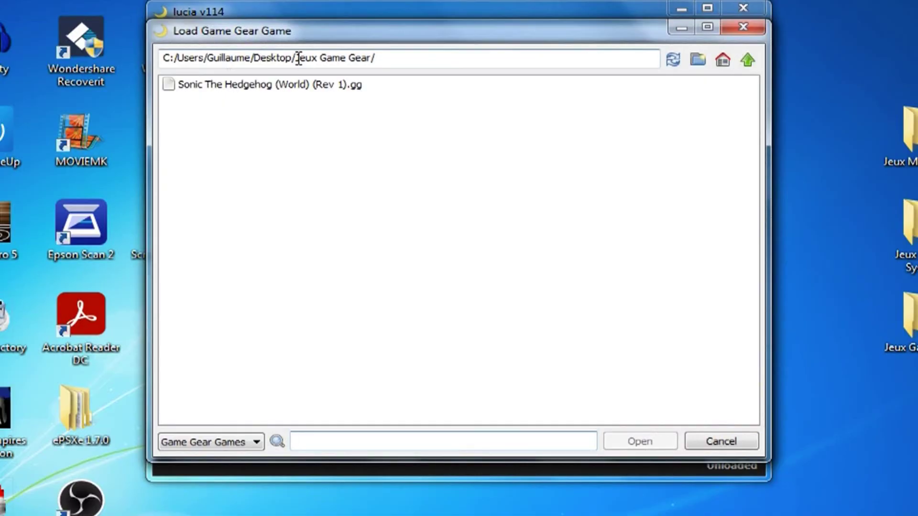
{"action": "left_click_drag", "start_coordinate": [298, 58], "coordinate": [391, 57]}
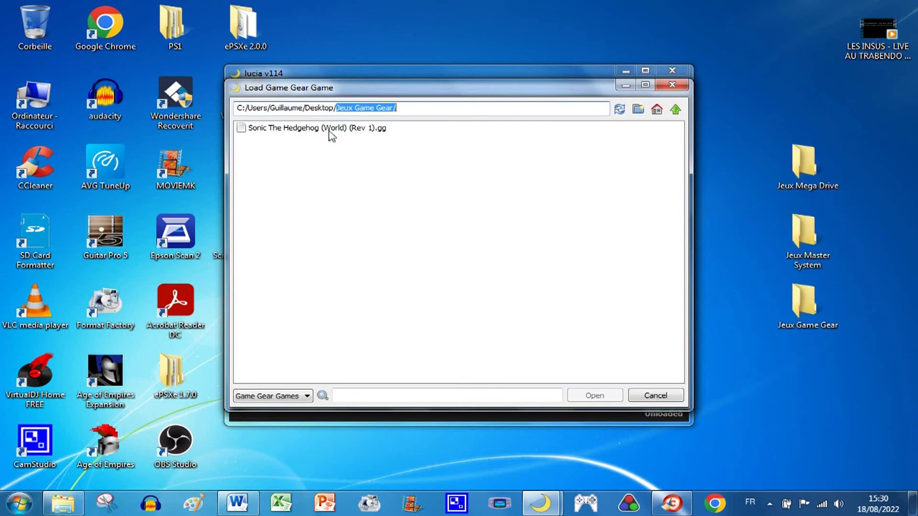
{"action": "left_click", "coordinate": [313, 129]}
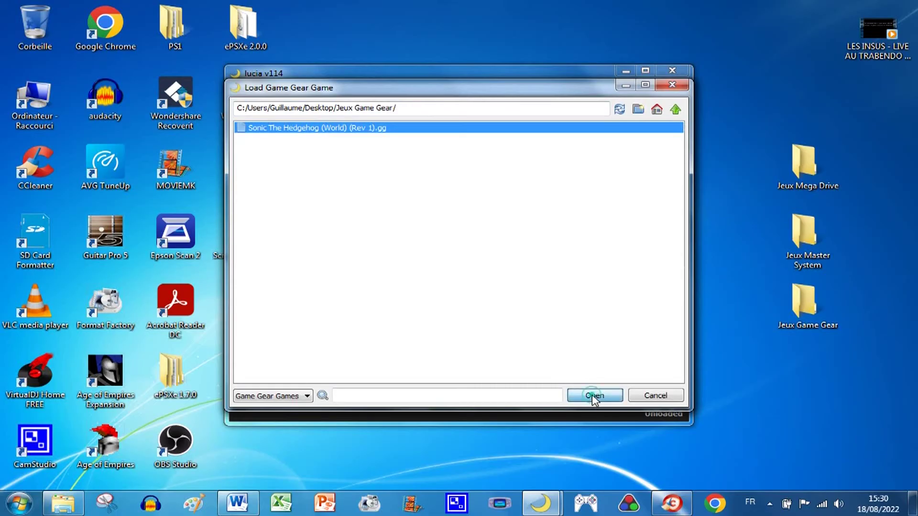
{"action": "left_click", "coordinate": [592, 395]}
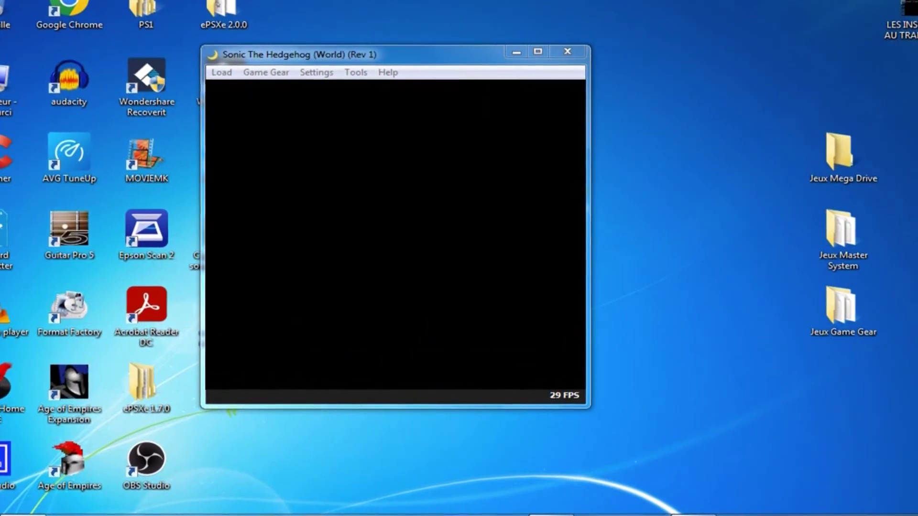
Test Sonic The Hedgehog by running and jumping through the start of the level, and quit the emulator.
{"action": "key", "text": "Right"}
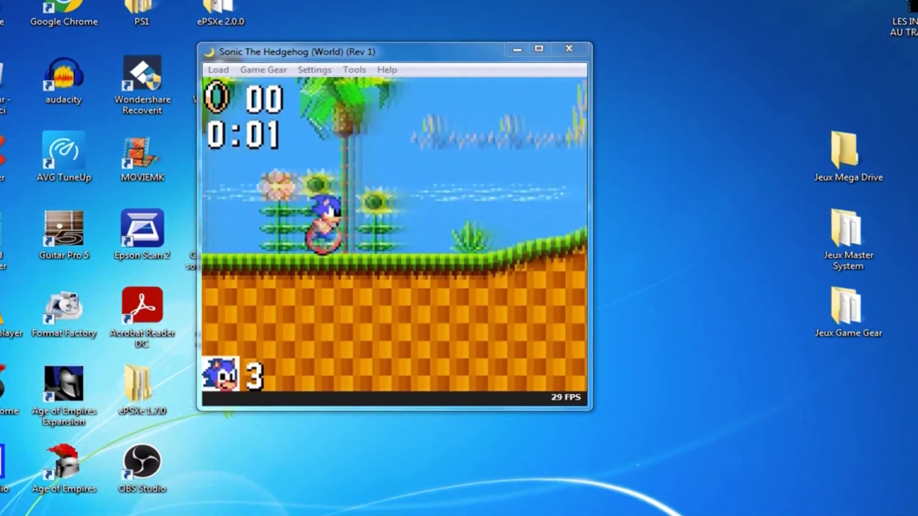
{"action": "key", "text": "s"}
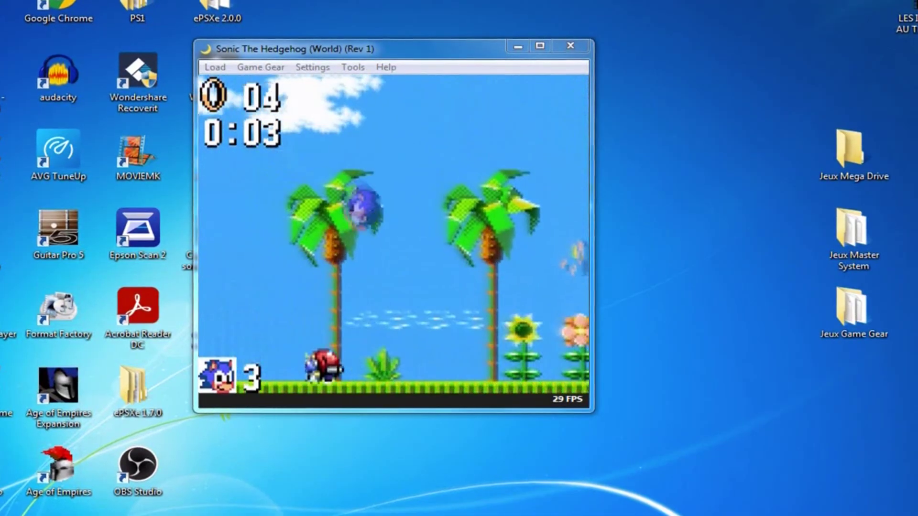
{"action": "key", "text": "Right"}
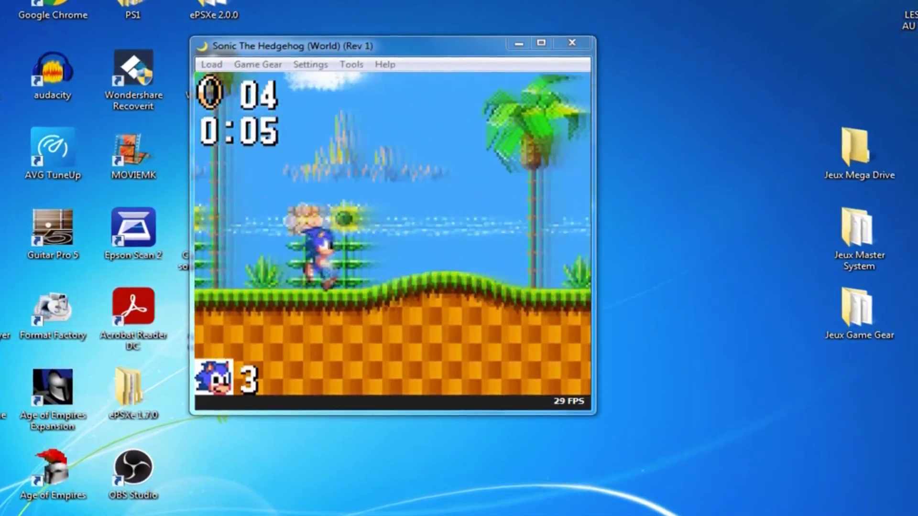
{"action": "key", "text": "Right"}
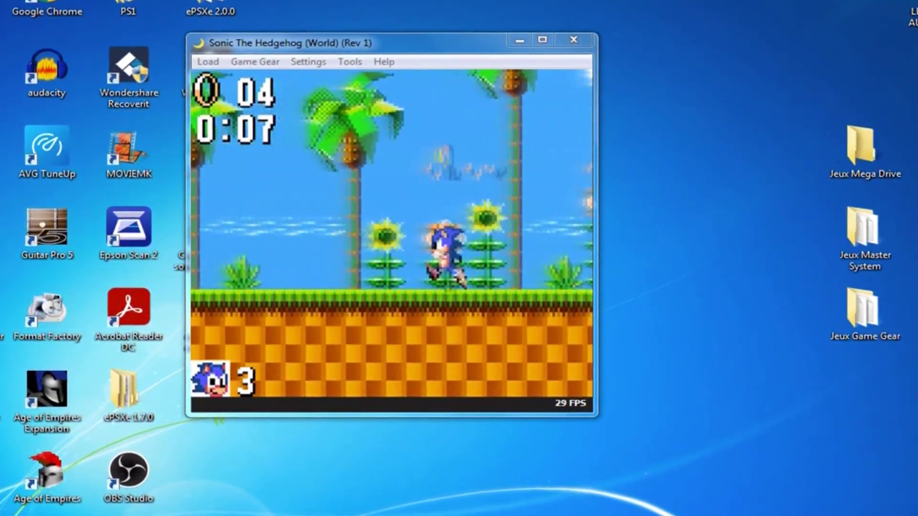
{"action": "key", "text": "Right"}
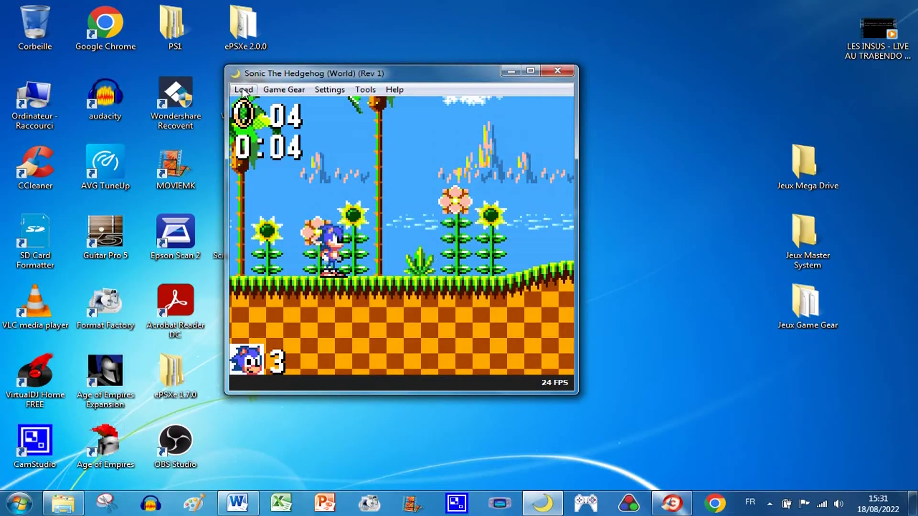
{"action": "left_click", "coordinate": [243, 89]}
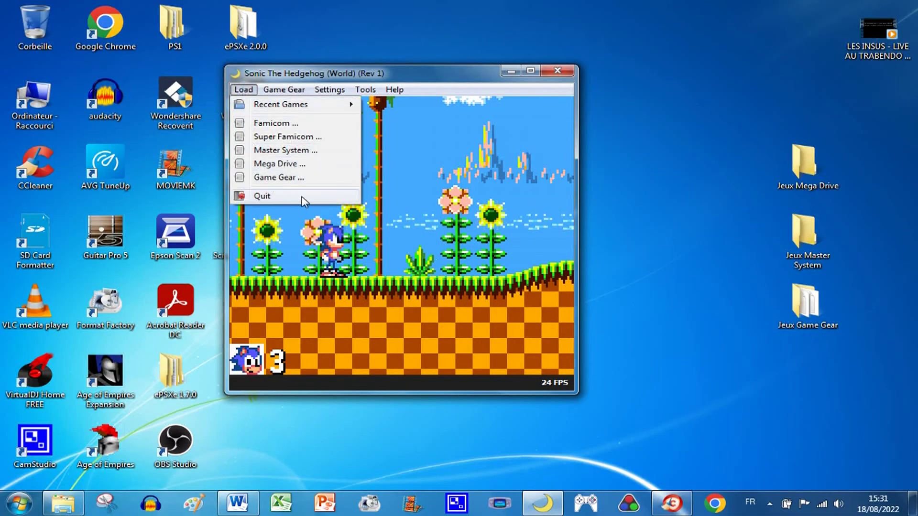
{"action": "left_click", "coordinate": [264, 196]}
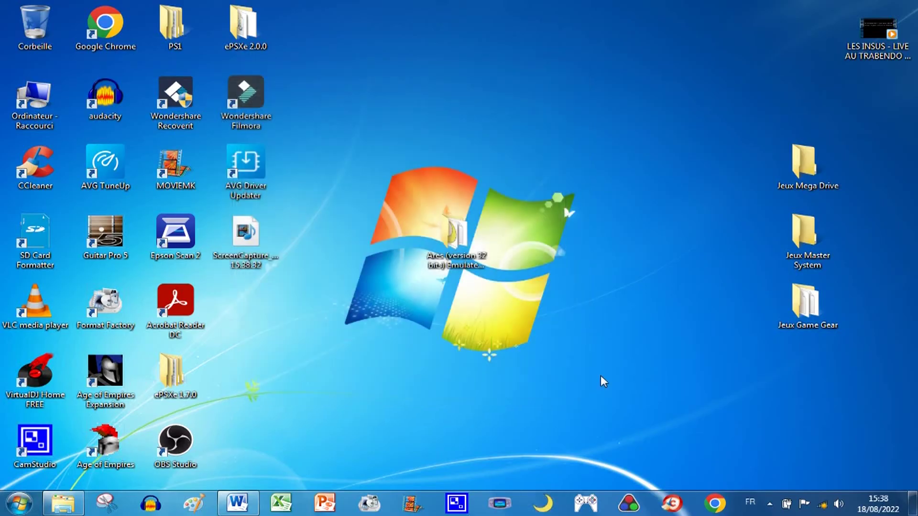
Relaunch the lucia emulator and load the Master System game Golden Axe (USA, Europe).sms from the Jeux Master System folder.
{"action": "left_click", "coordinate": [545, 509]}
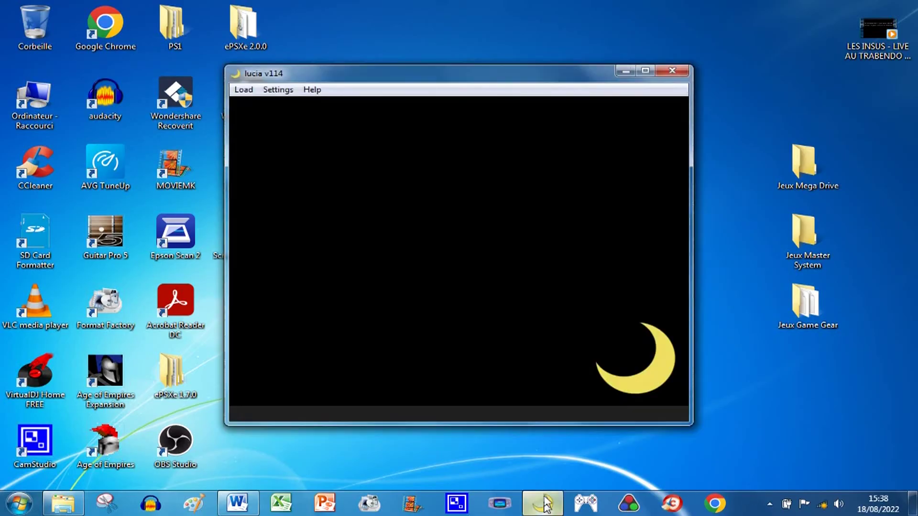
{"action": "left_click", "coordinate": [245, 93]}
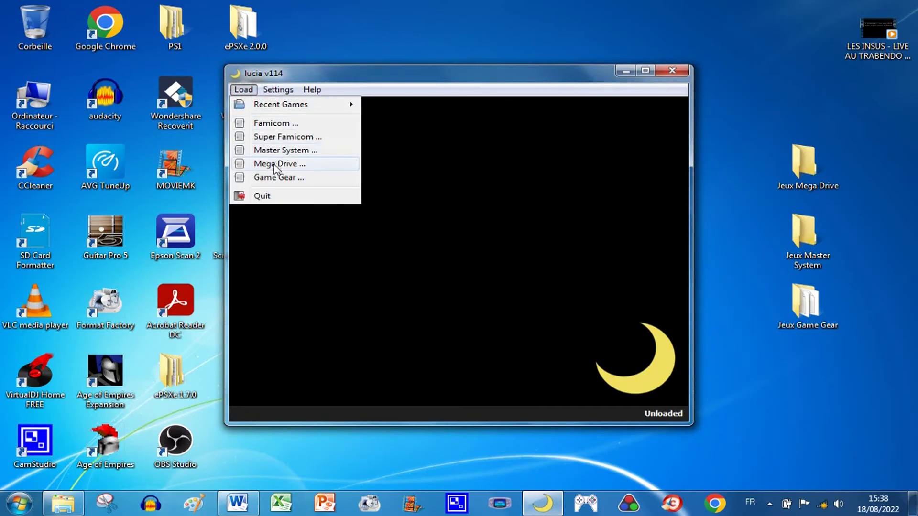
{"action": "left_click", "coordinate": [285, 150]}
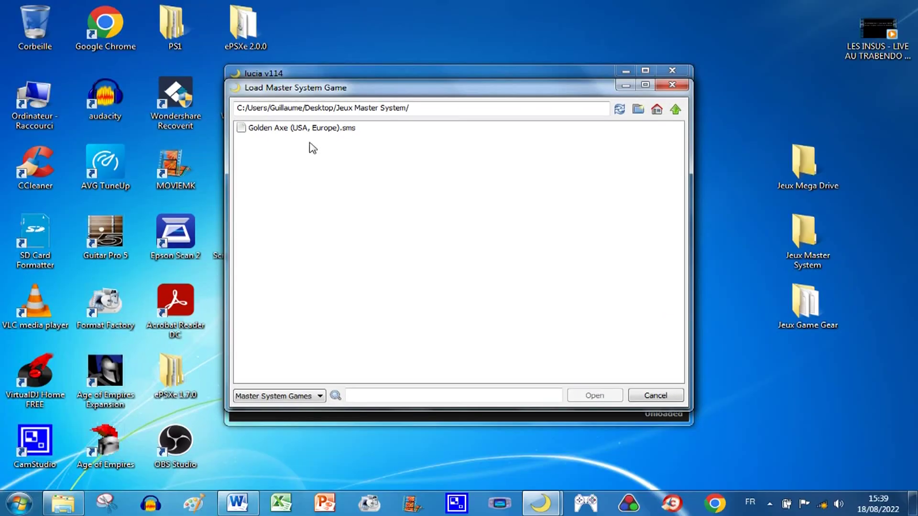
{"action": "double_click", "coordinate": [296, 128]}
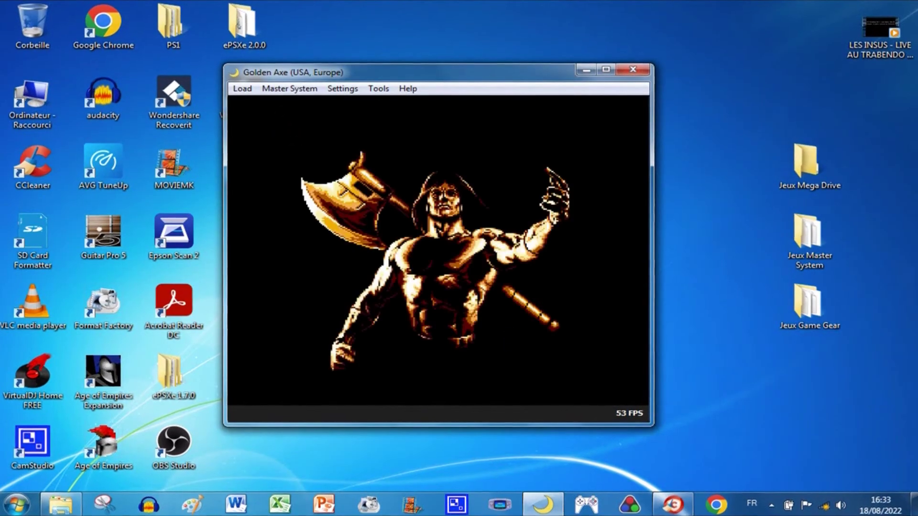
Play Golden Axe with Earth magic, fighting the first enemies in the forest, and quit the emulator.
{"action": "key", "text": "Return"}
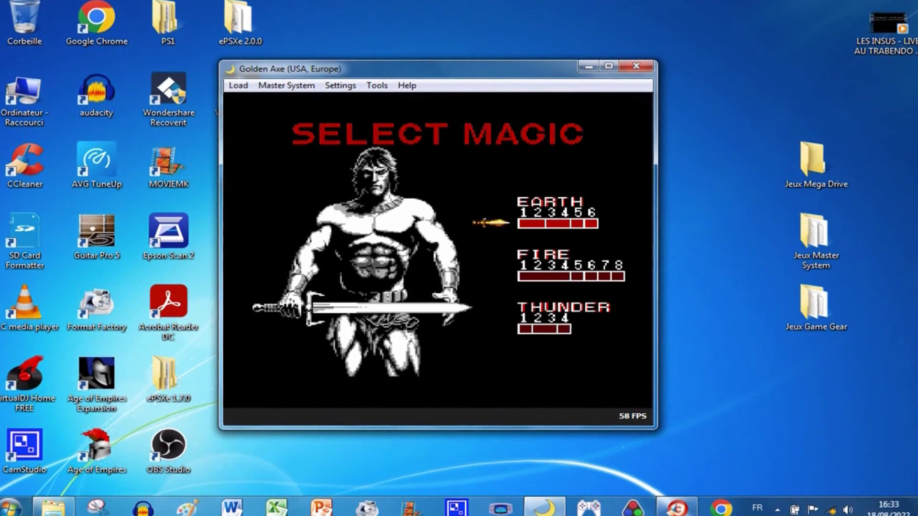
{"action": "key", "text": "Return"}
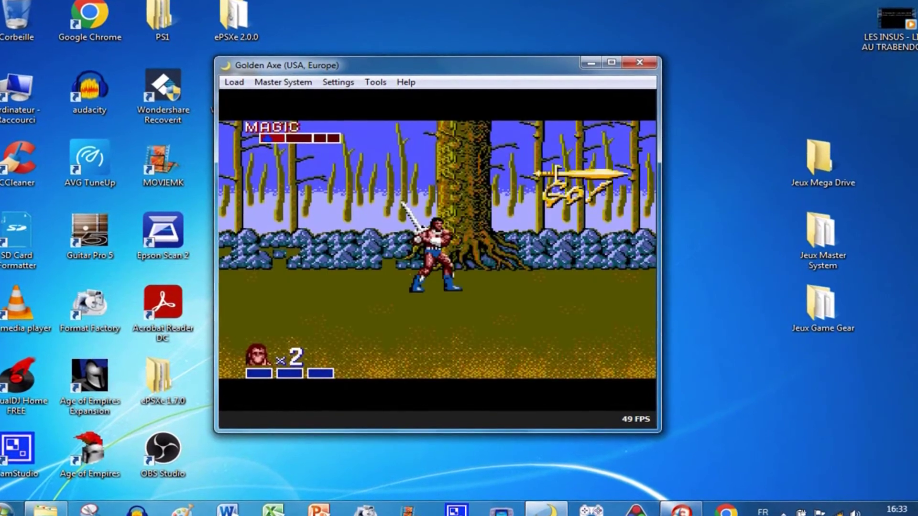
{"action": "key", "text": "Right"}
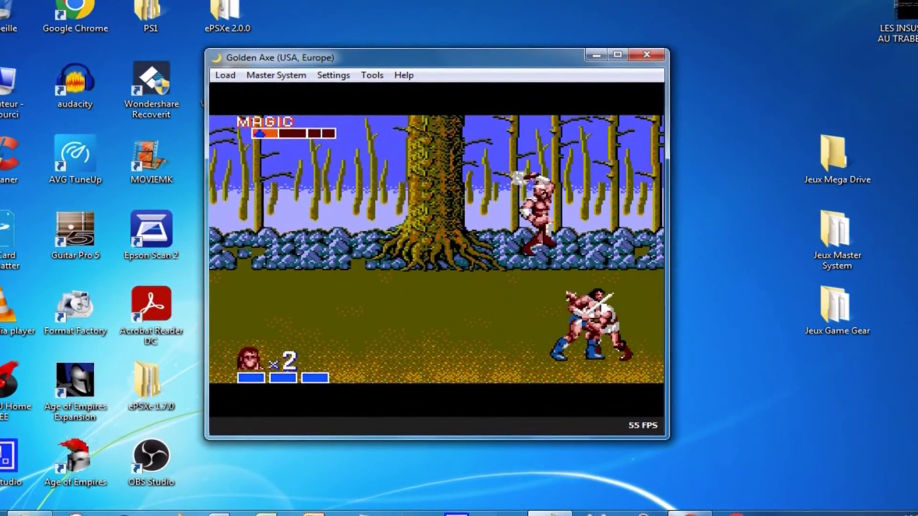
{"action": "key", "text": "a"}
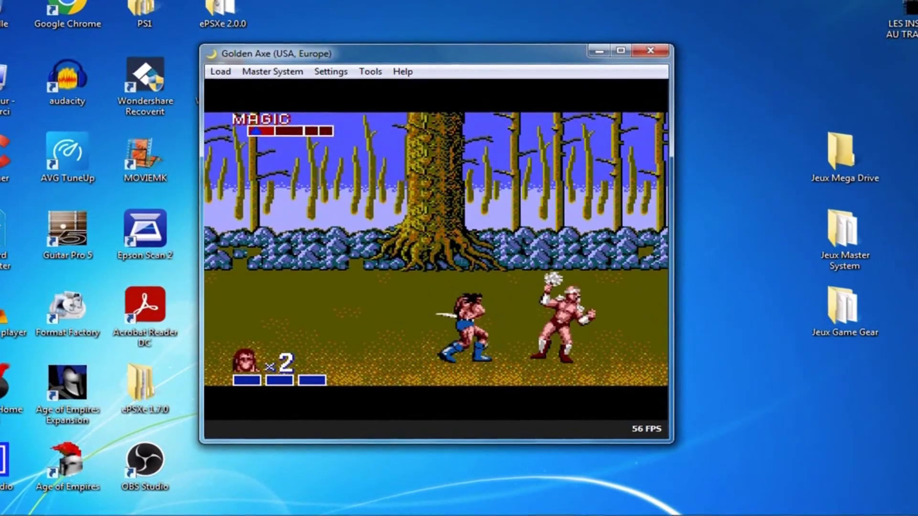
{"action": "key", "text": "Right"}
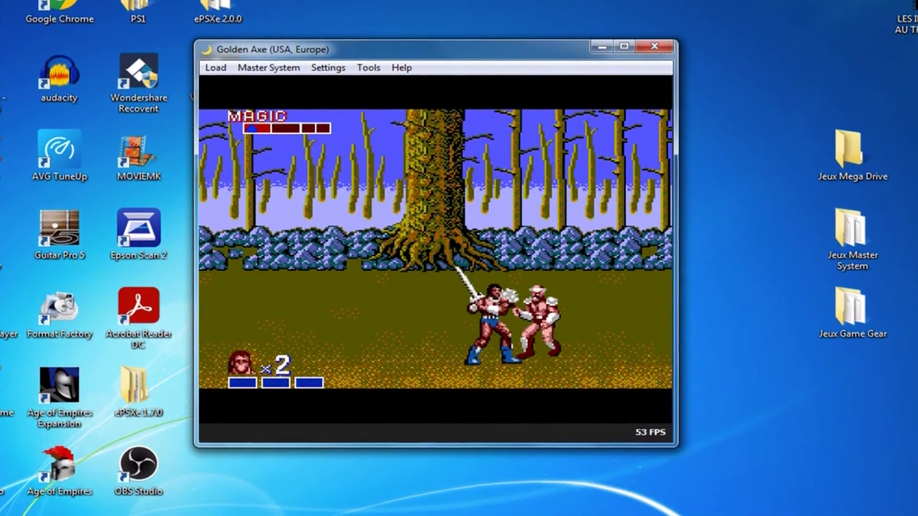
{"action": "key", "text": "a"}
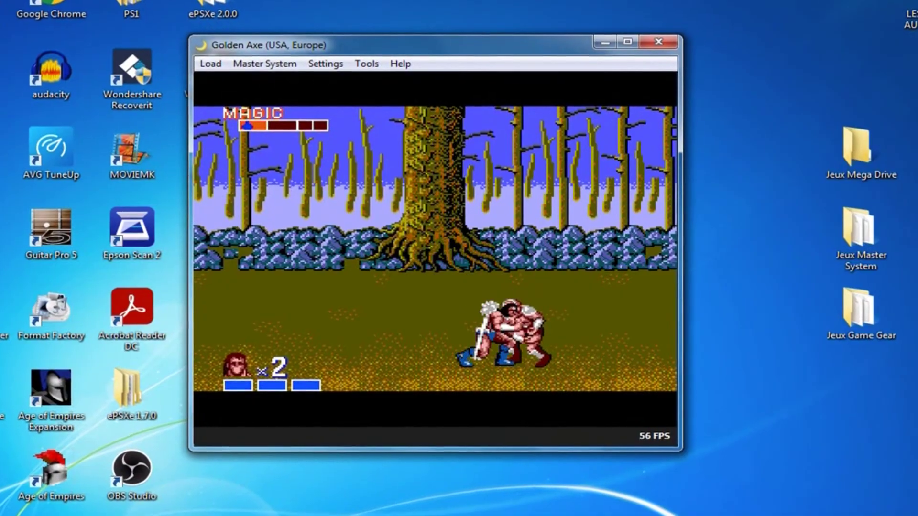
{"action": "key", "text": "Right"}
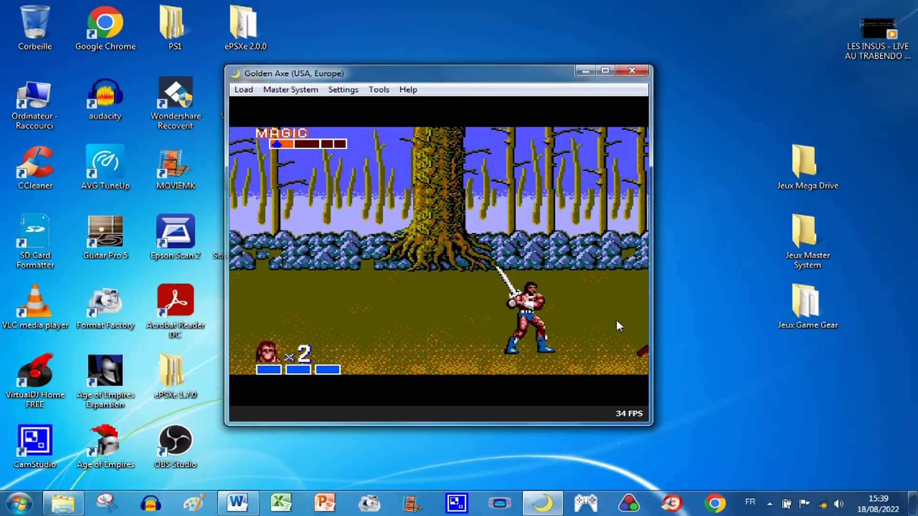
{"action": "left_click", "coordinate": [244, 91]}
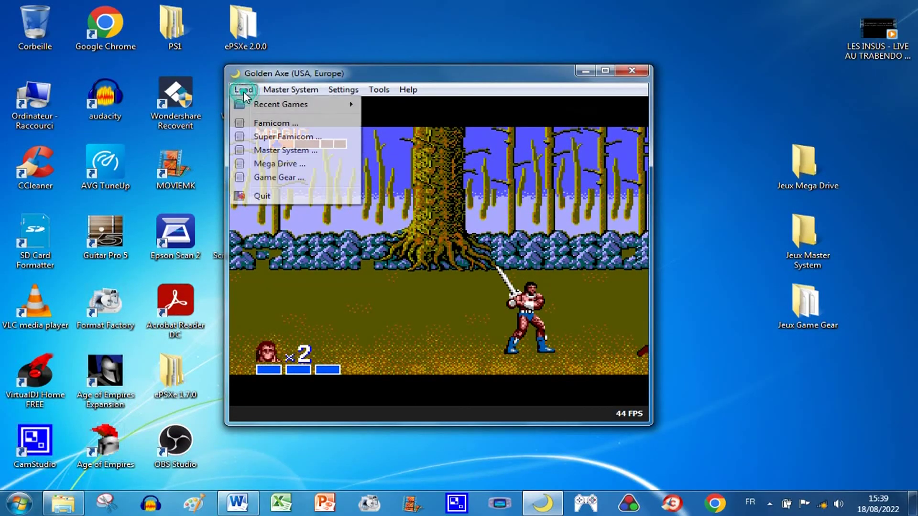
{"action": "left_click", "coordinate": [263, 196]}
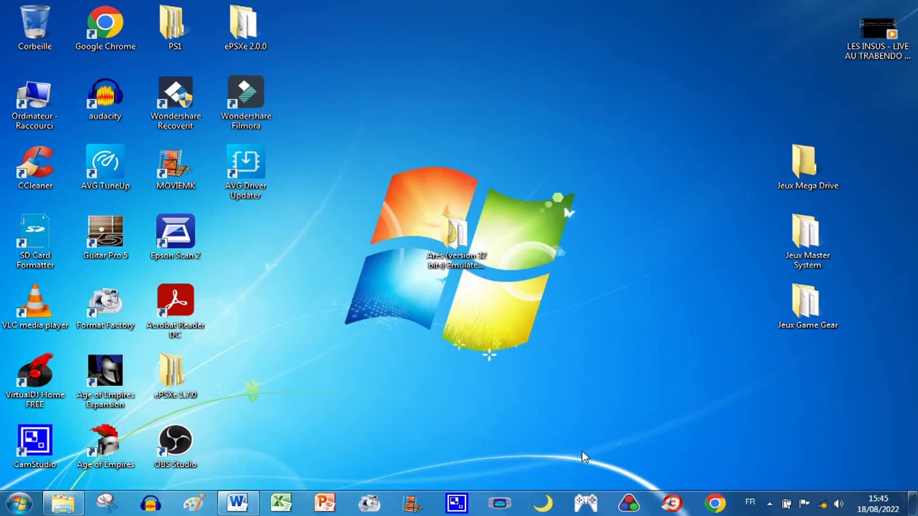
Relaunch the lucia emulator and load the Mega Drive game Streets of Rage (World).md from the Jeux Mega Drive folder.
{"action": "left_click", "coordinate": [544, 507]}
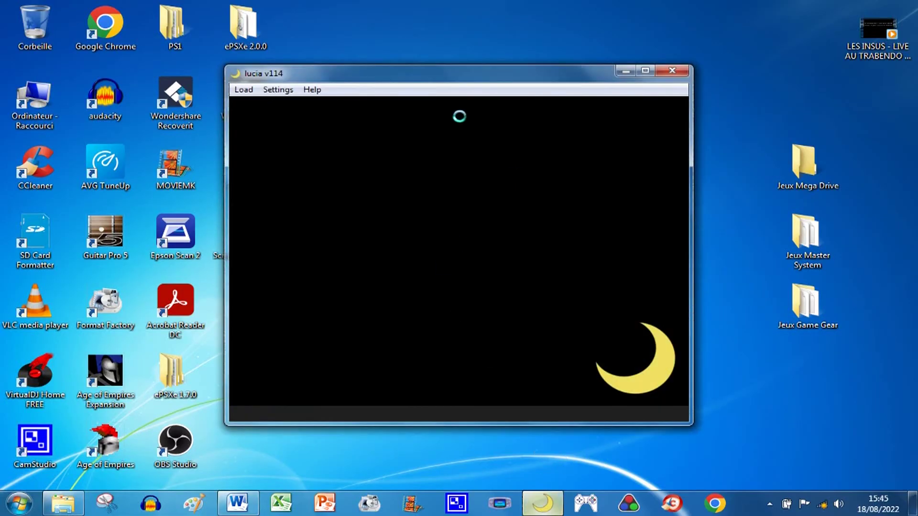
{"action": "left_click", "coordinate": [243, 90]}
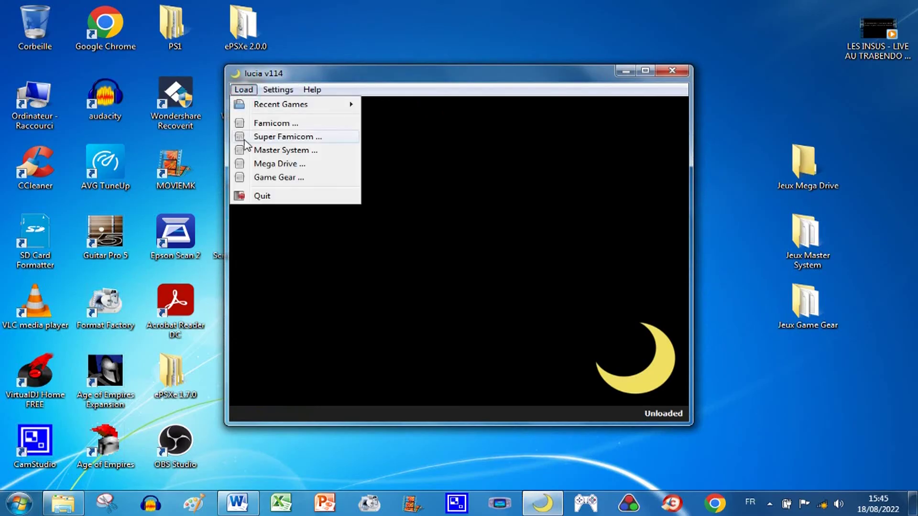
{"action": "left_click", "coordinate": [282, 164]}
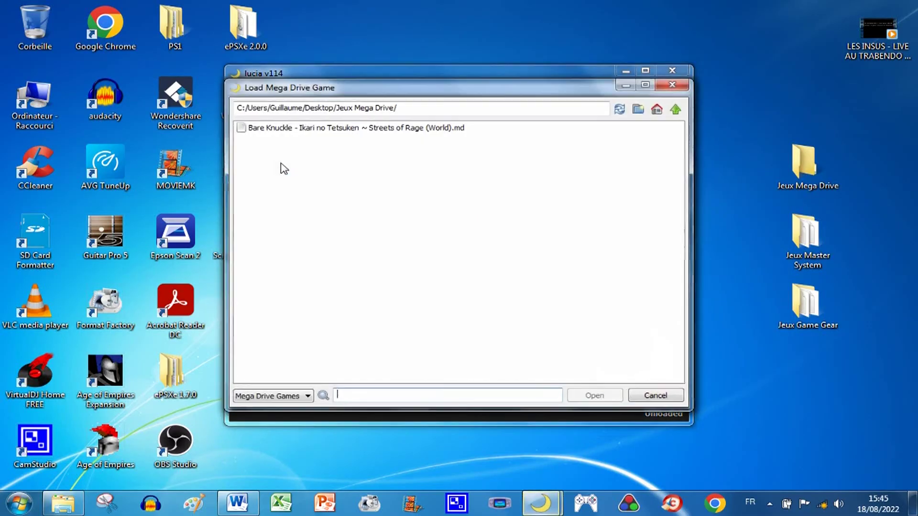
{"action": "double_click", "coordinate": [429, 135]}
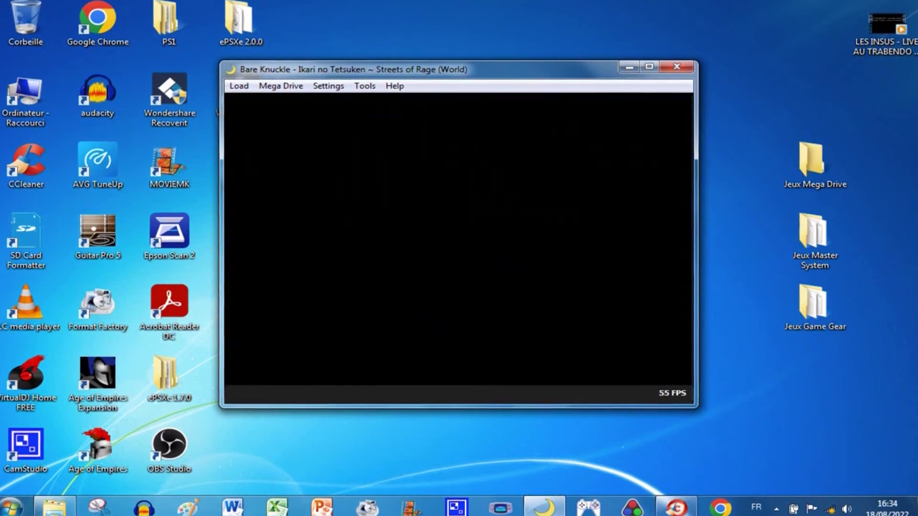
Start a one-player game of Streets of Rage with Adam as the character.
{"action": "key", "text": "Return"}
{"action": "key", "text": "Down"}
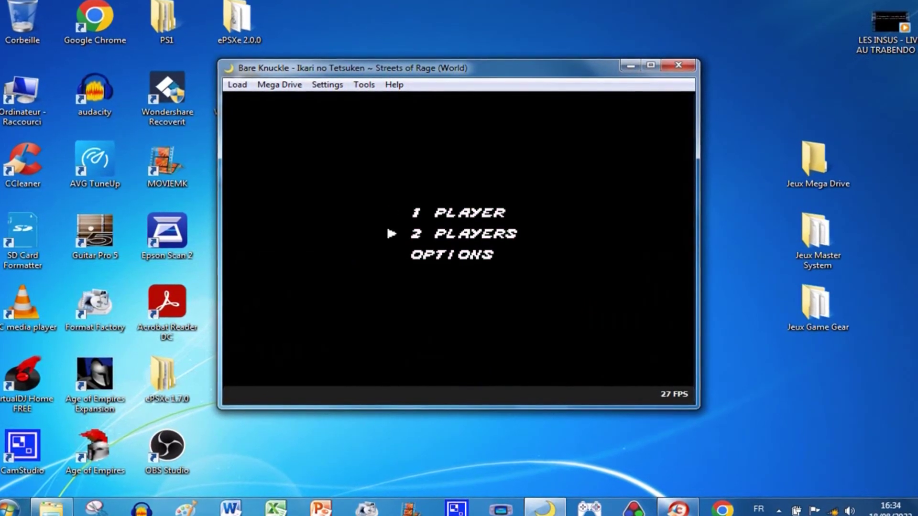
{"action": "key", "text": "Return"}
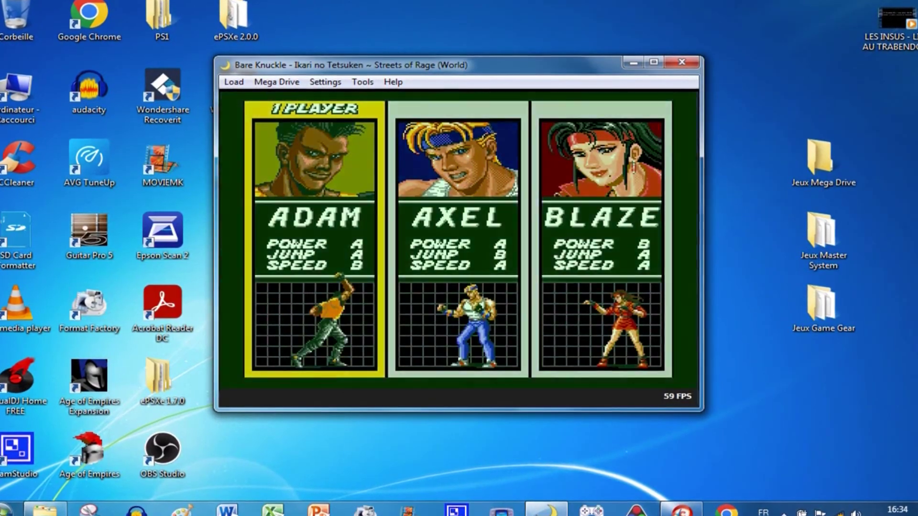
{"action": "key", "text": "Return"}
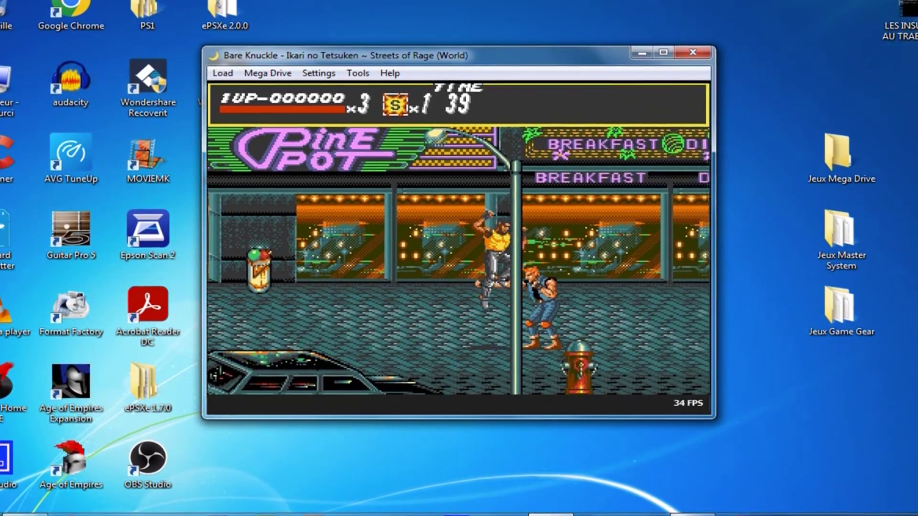
Play Streets of Rage as Adam, fighting the first street enemies with the police special attack, and quit the emulator.
{"action": "key", "text": "Right"}
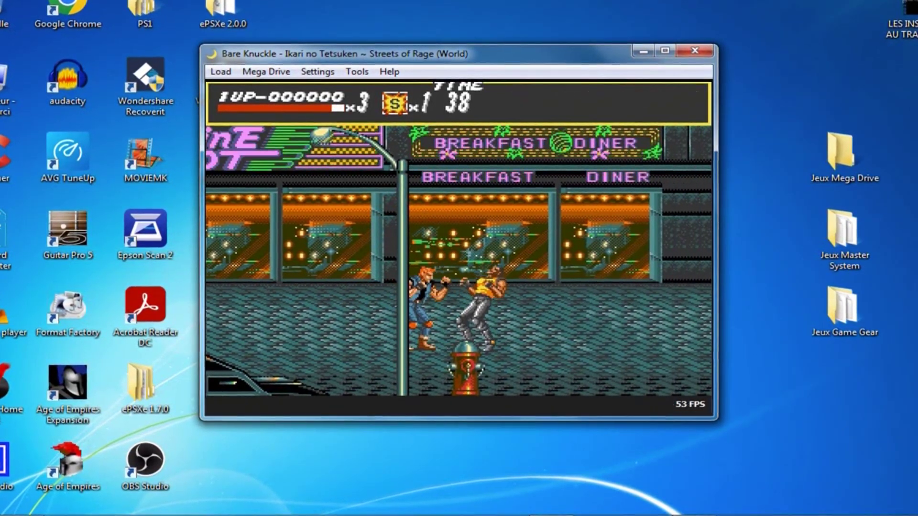
{"action": "key", "text": "Right"}
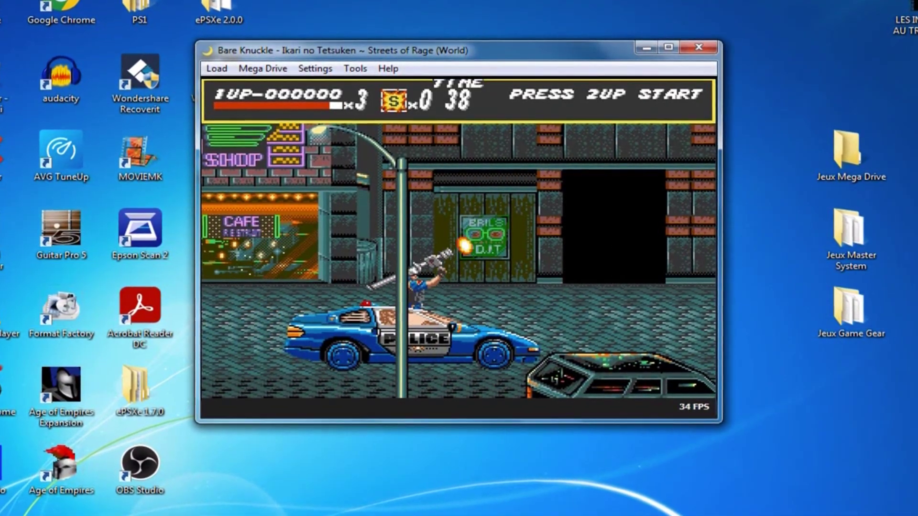
{"action": "key", "text": "Right"}
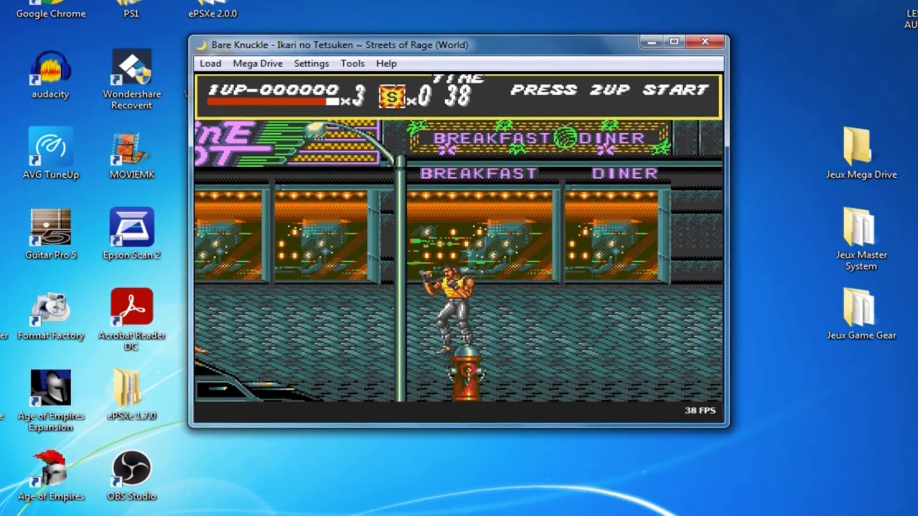
{"action": "key", "text": "Left"}
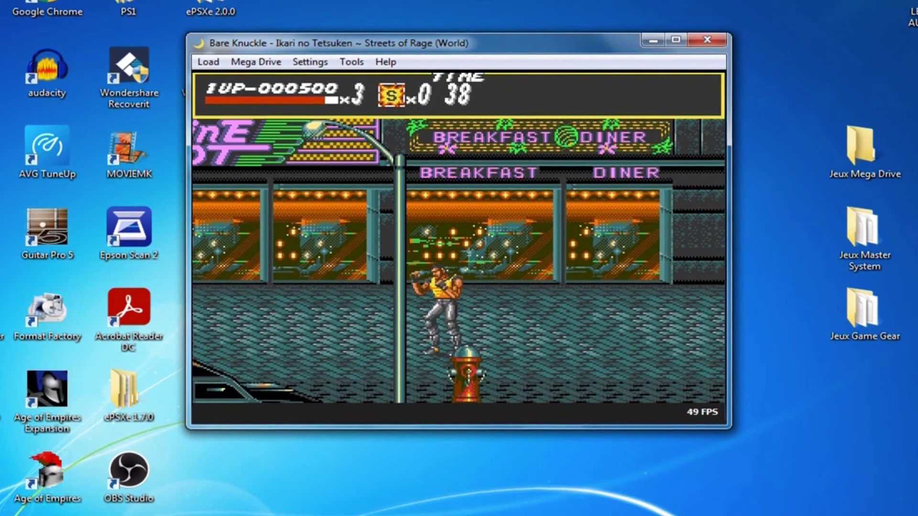
{"action": "key", "text": "Right"}
{"action": "key", "text": "Return"}
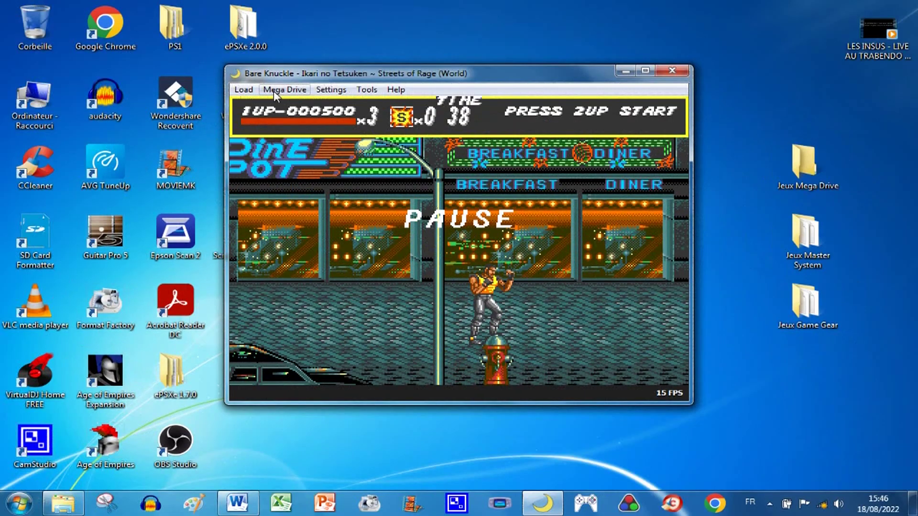
{"action": "left_click", "coordinate": [242, 90]}
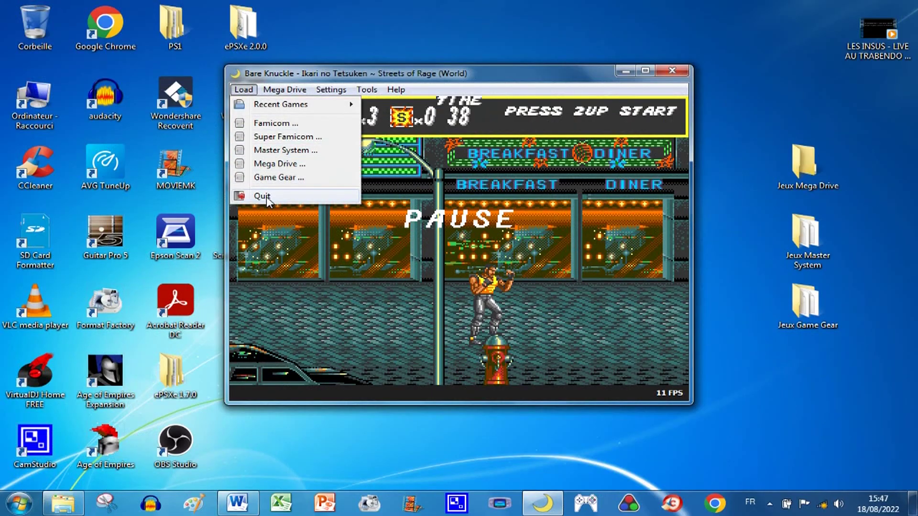